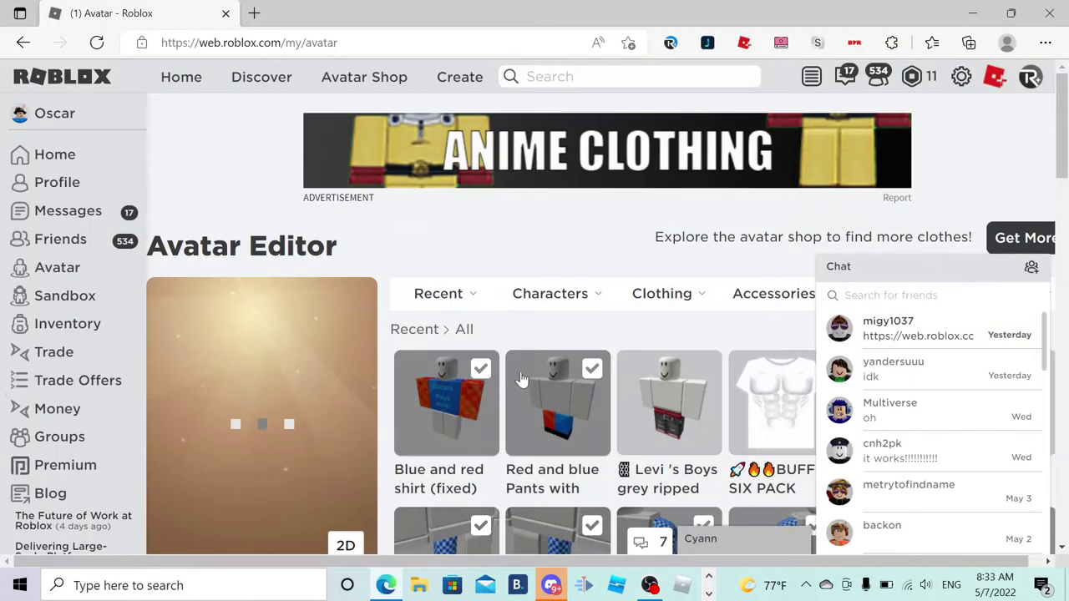
pyautogui.scroll(-3, 522, 380)
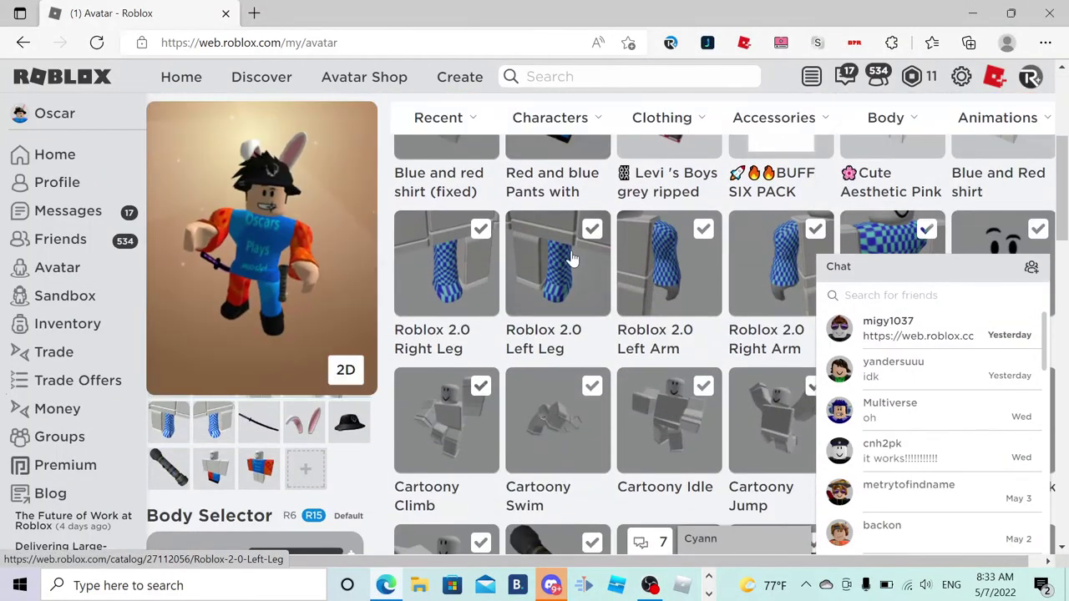
pyautogui.scroll(5, 572, 259)
pyautogui.scroll(2, 501, 284)
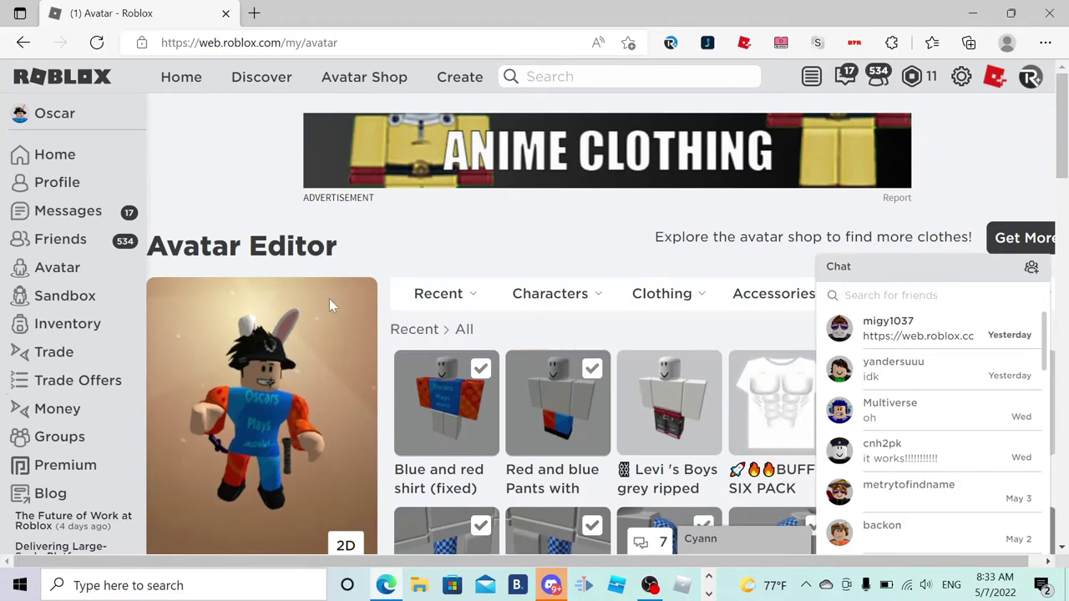
pyautogui.scroll(-2, 431, 213)
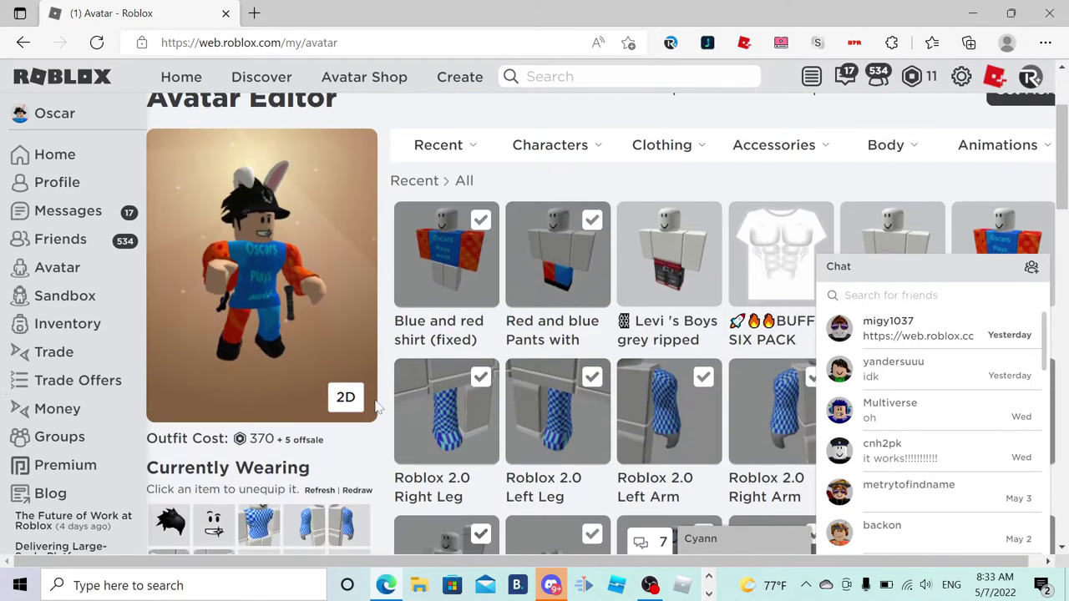
pyautogui.scroll(-1, 449, 278)
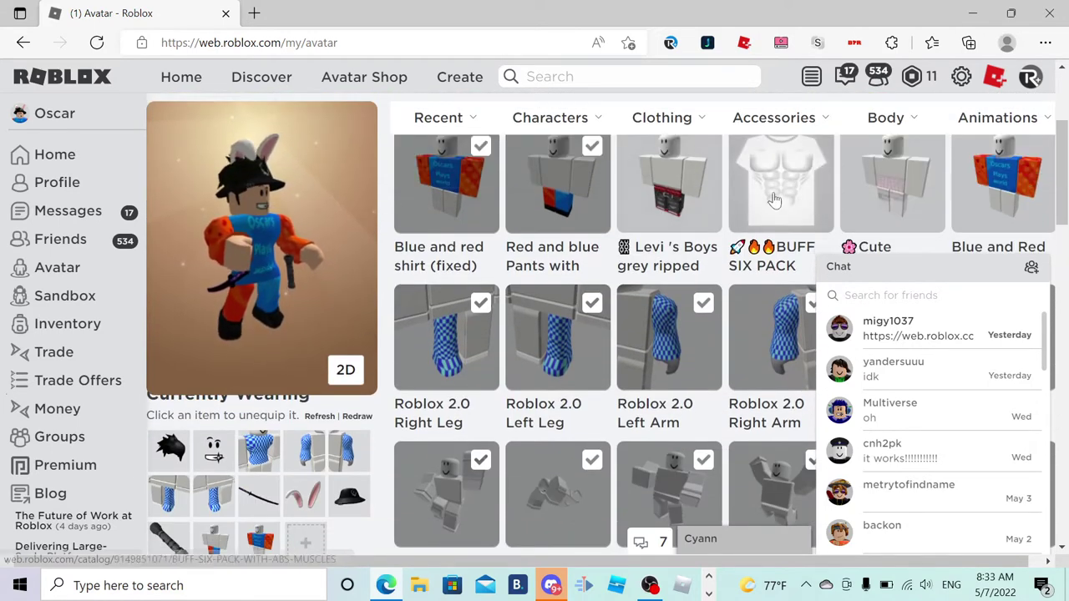
pyautogui.scroll(-5, 584, 293)
pyautogui.scroll(-4, 568, 293)
pyautogui.scroll(-4, 552, 284)
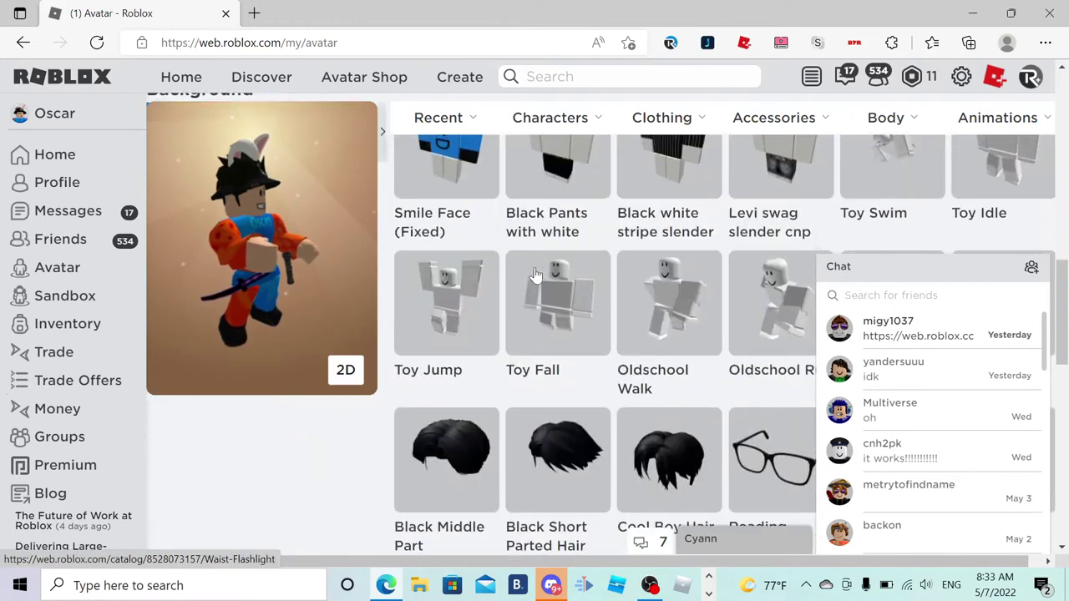
pyautogui.scroll(3, 535, 275)
pyautogui.scroll(-5, 536, 275)
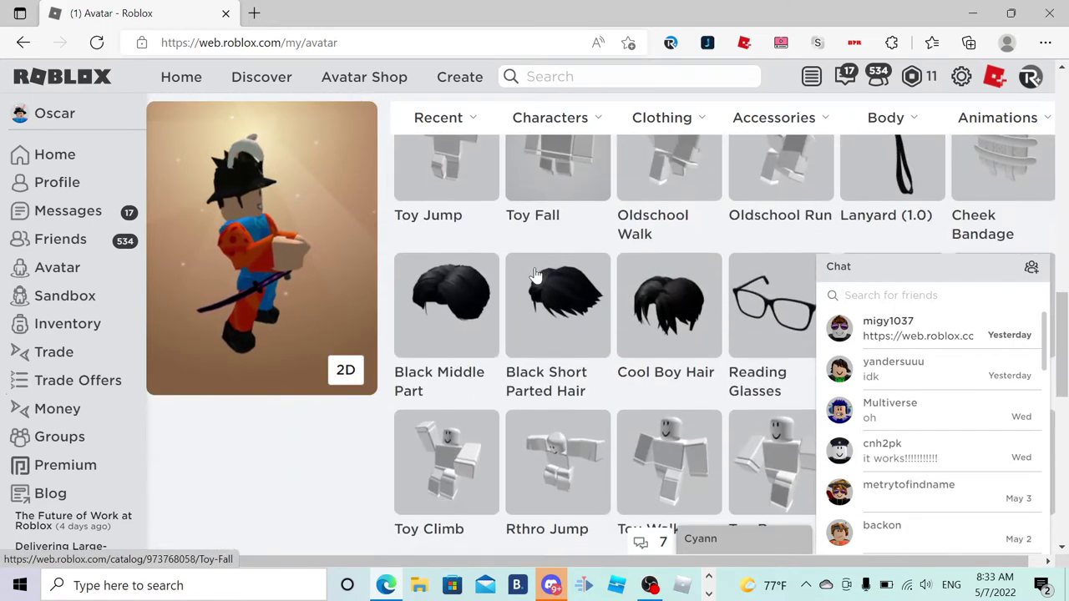
pyautogui.scroll(4, 536, 276)
pyautogui.scroll(5, 535, 275)
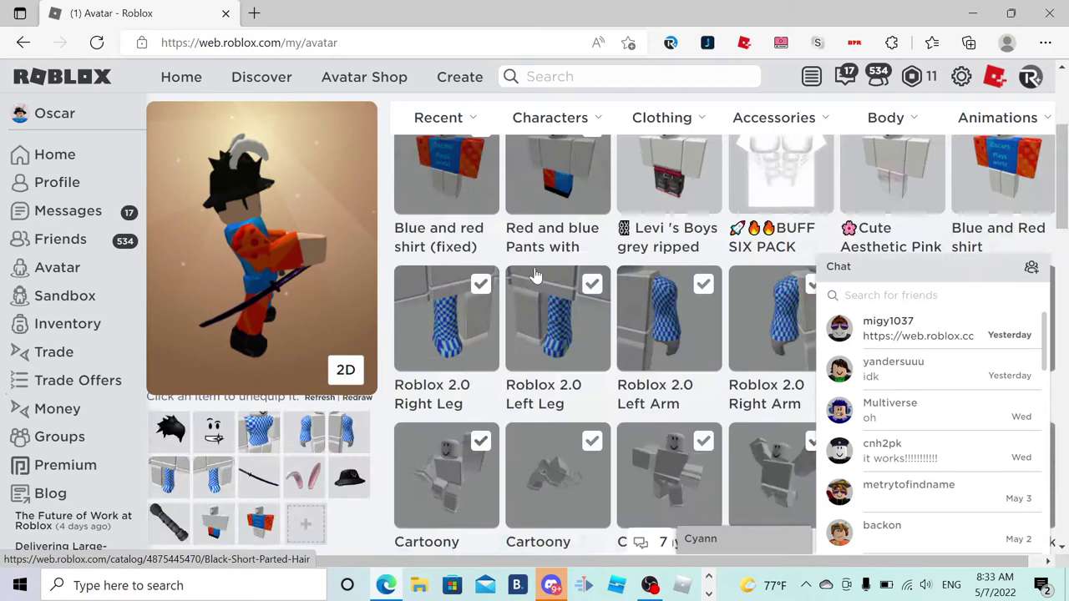
pyautogui.scroll(5, 536, 276)
pyautogui.scroll(-2, 584, 284)
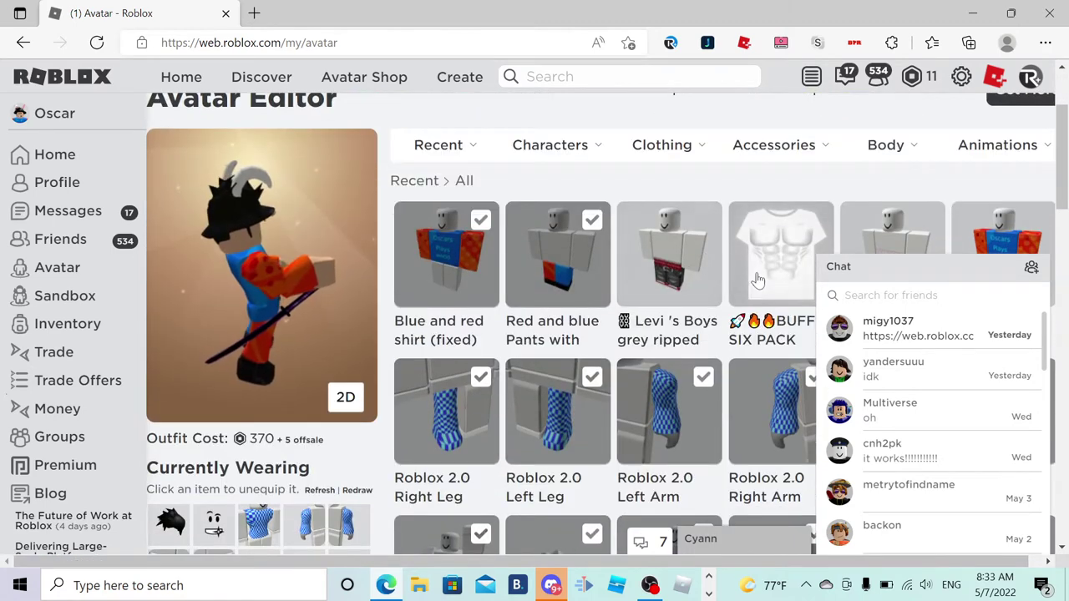
pyautogui.moveTo(550, 145)
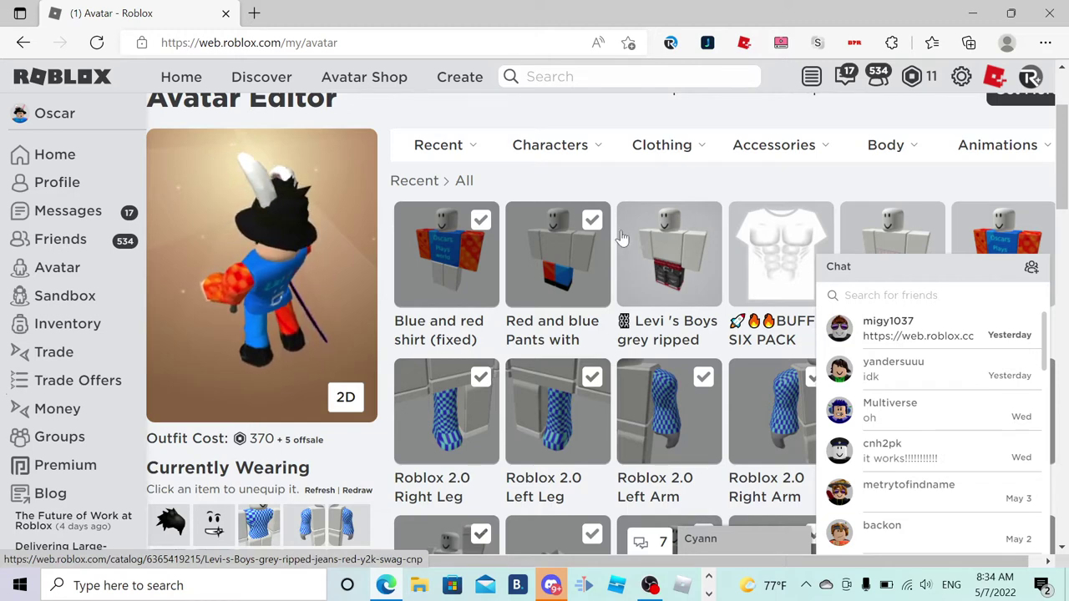
# Reset the avatar to the purchased Robloxian 2.0 character
pyautogui.click(550, 144)
pyautogui.moveTo(661, 145)
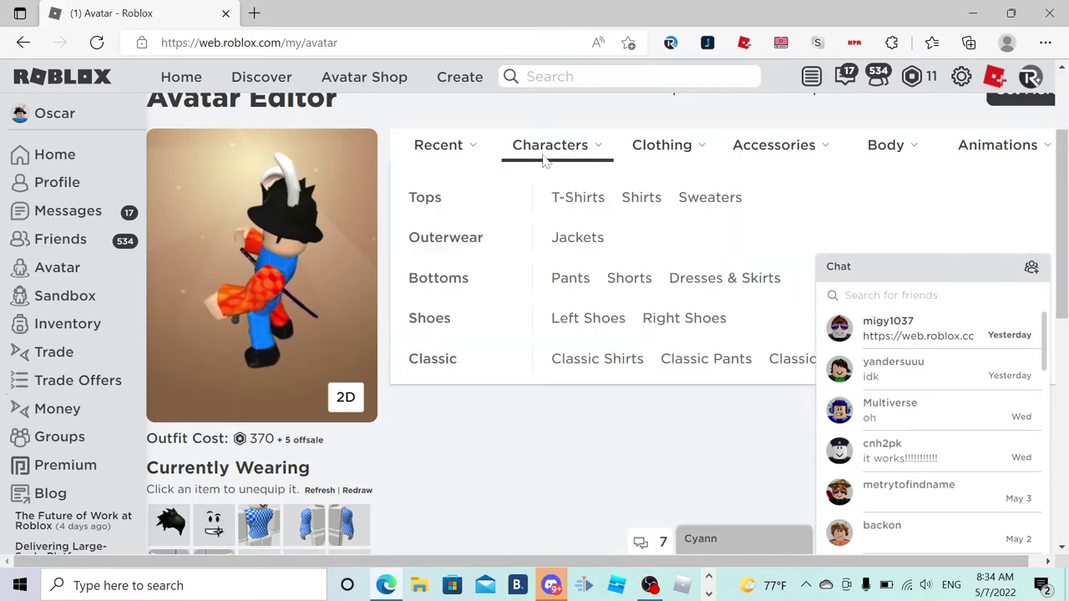
pyautogui.click(419, 185)
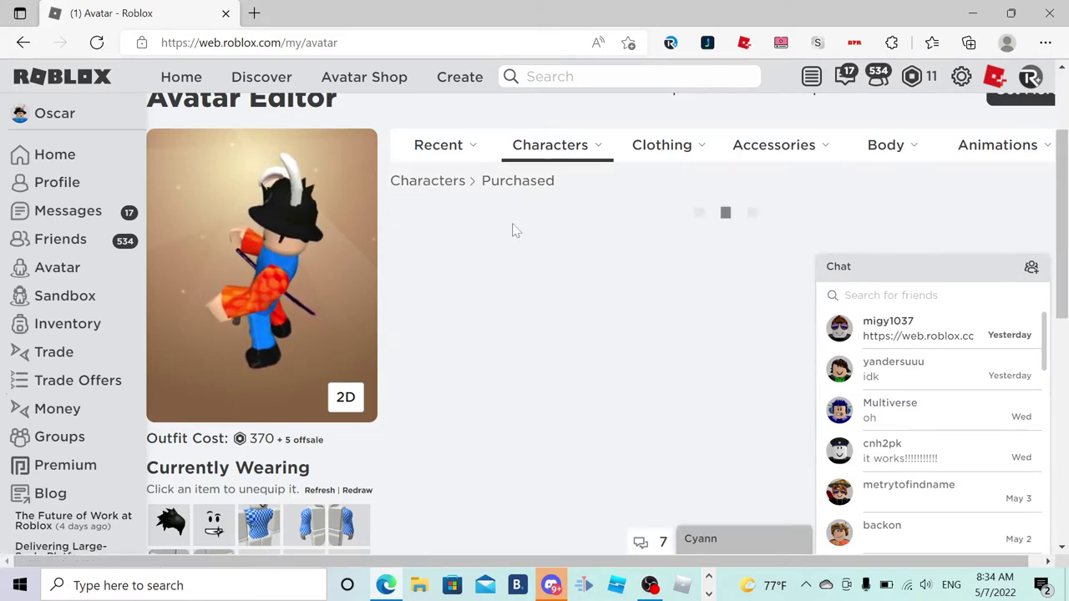
pyautogui.scroll(-2, 614, 374)
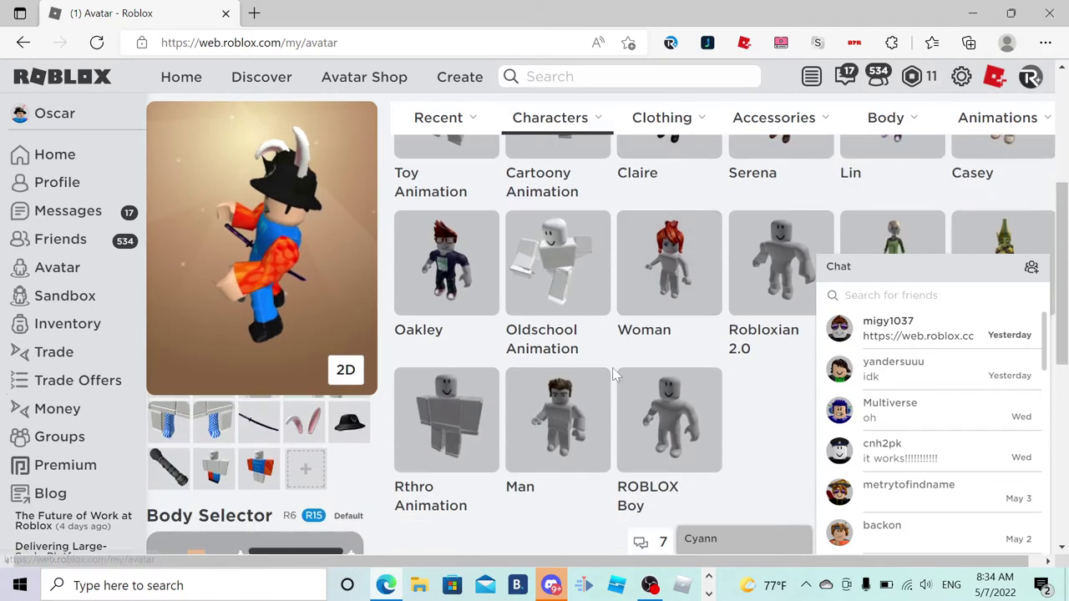
pyautogui.scroll(-1, 614, 373)
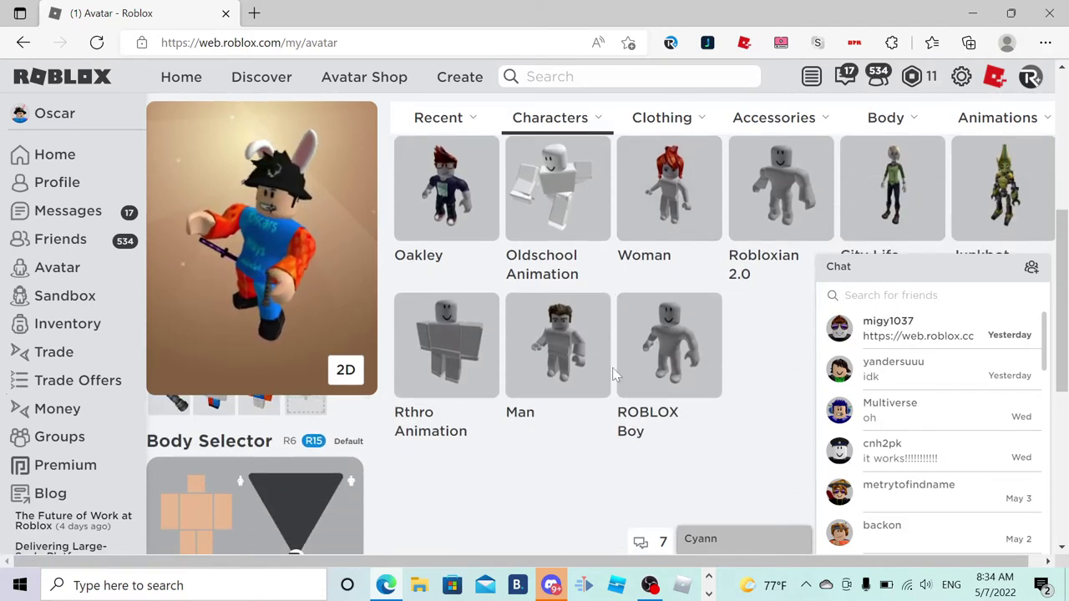
pyautogui.scroll(2, 614, 373)
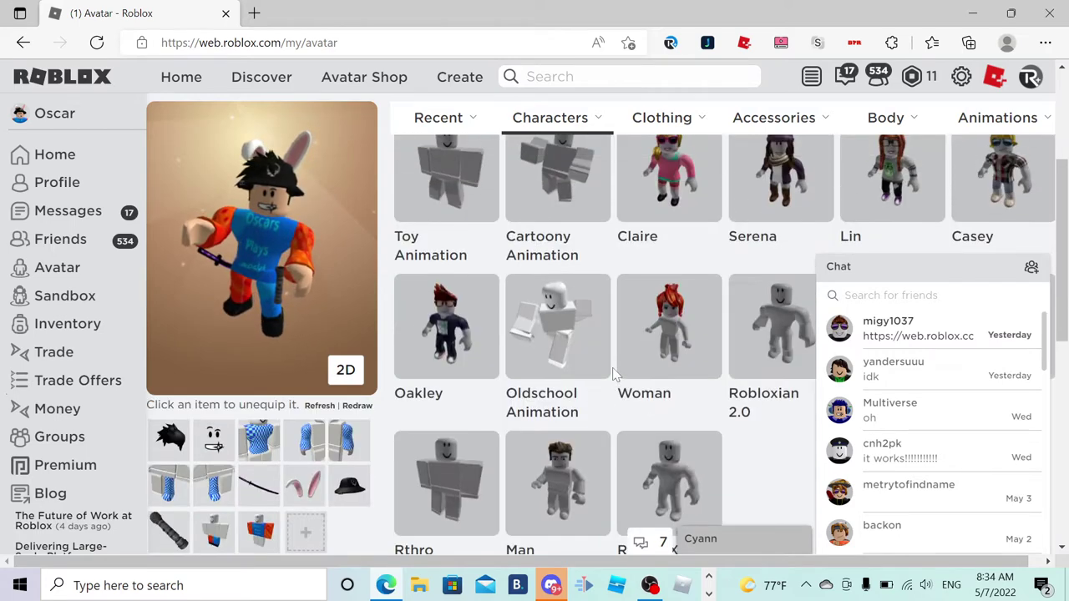
pyautogui.scroll(2, 614, 373)
pyautogui.scroll(3, 613, 374)
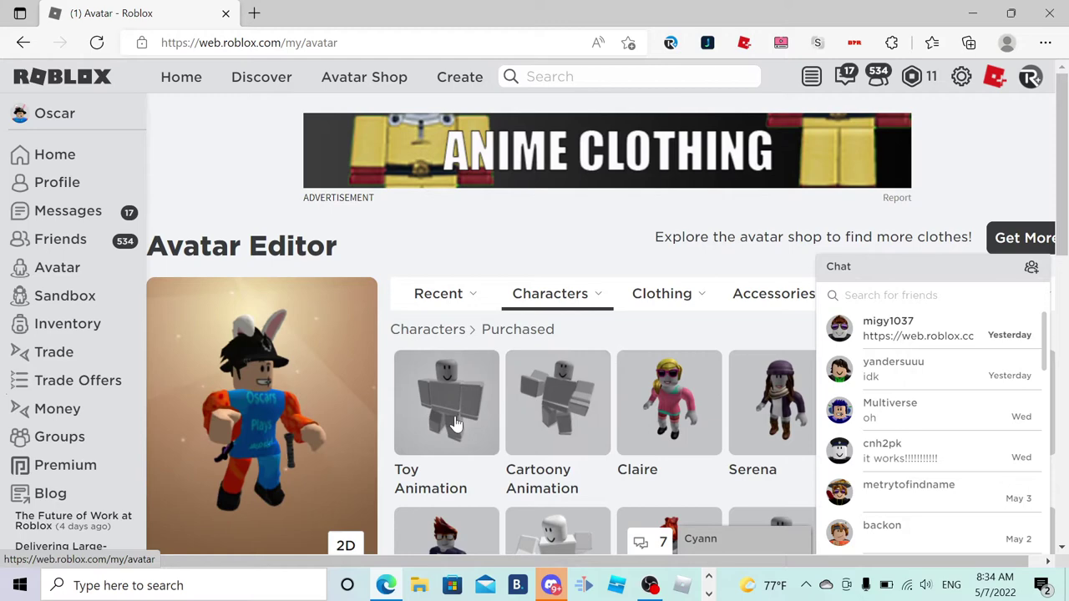
pyautogui.scroll(-3, 501, 393)
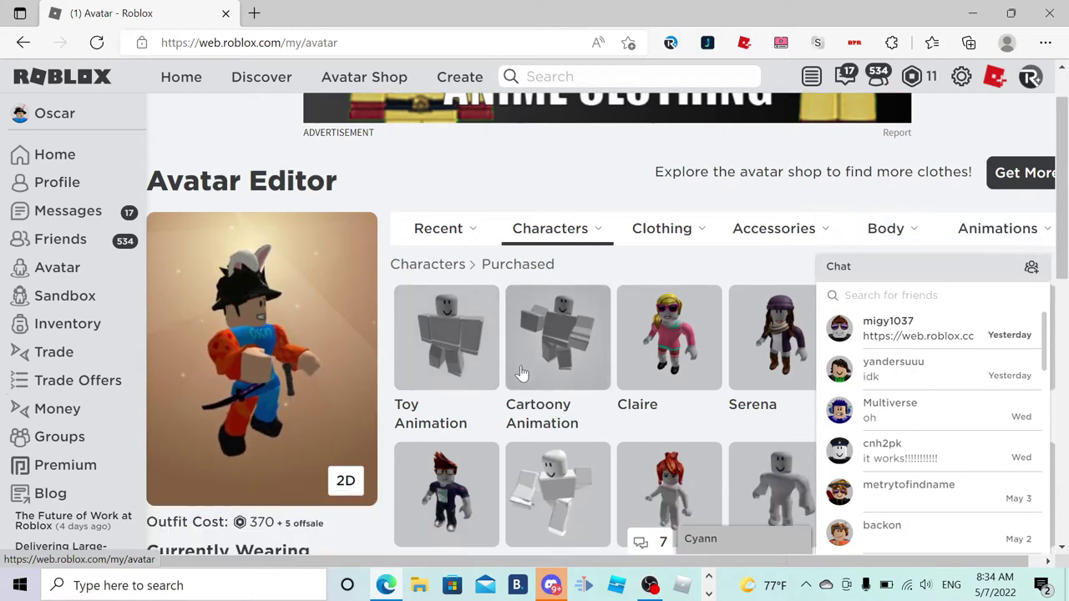
pyautogui.scroll(-3, 585, 351)
pyautogui.scroll(-1, 613, 313)
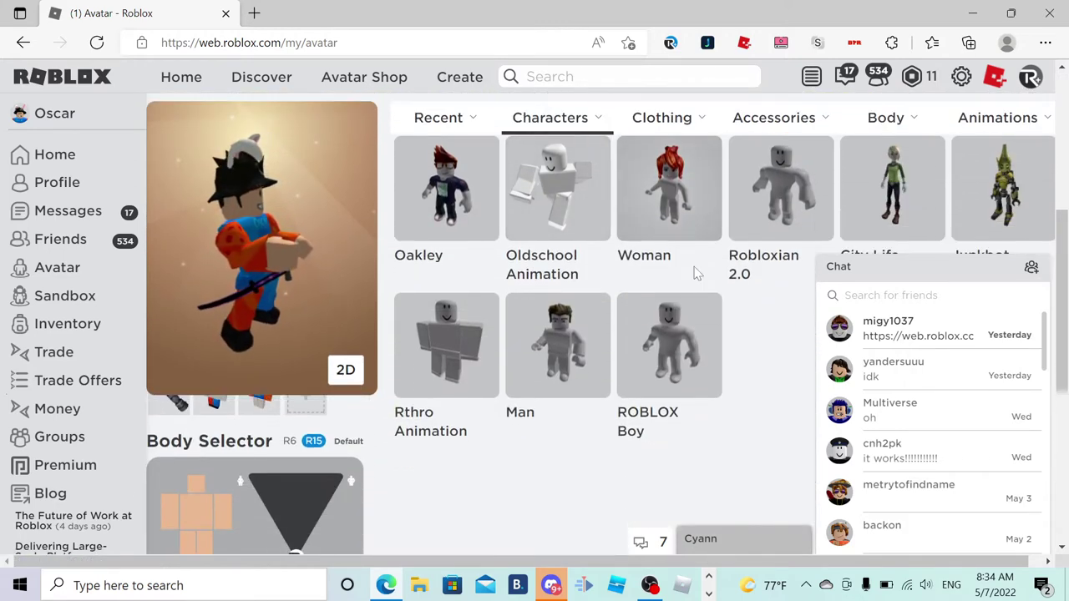
pyautogui.scroll(-1, 698, 272)
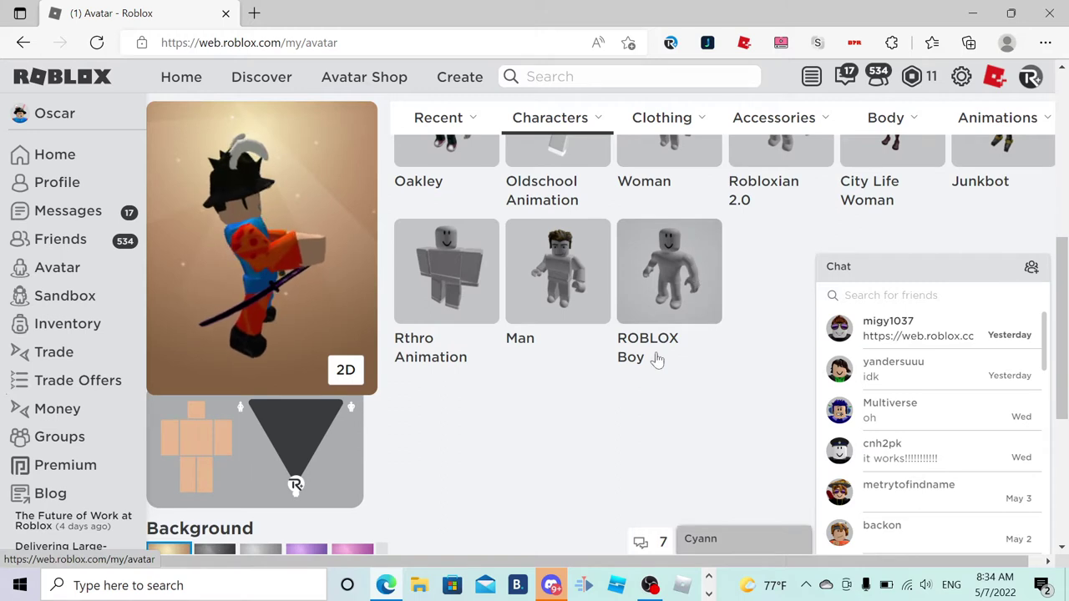
pyautogui.scroll(2, 650, 413)
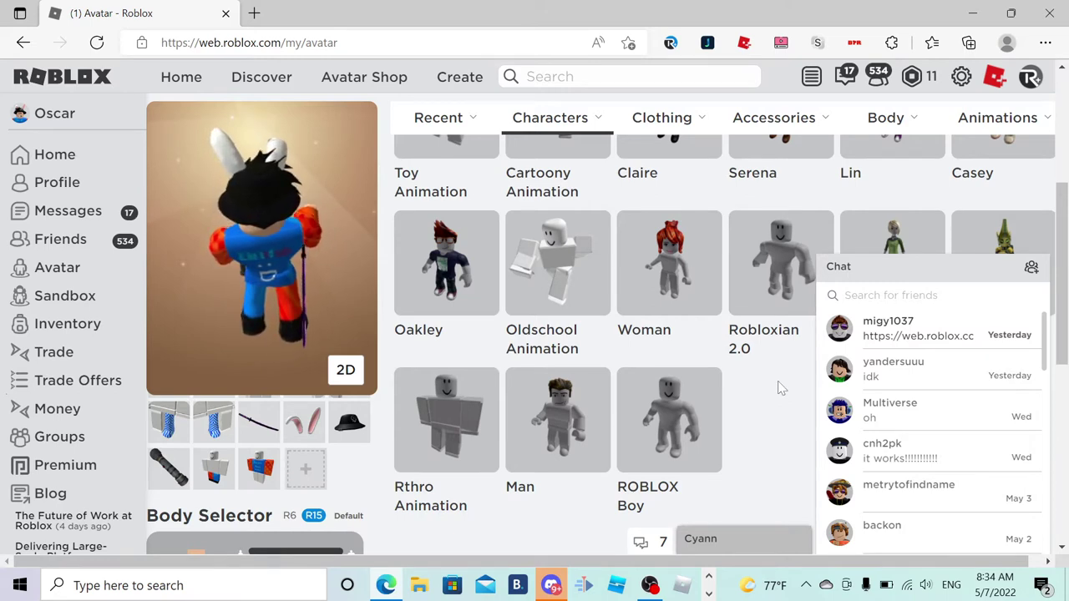
pyautogui.click(780, 263)
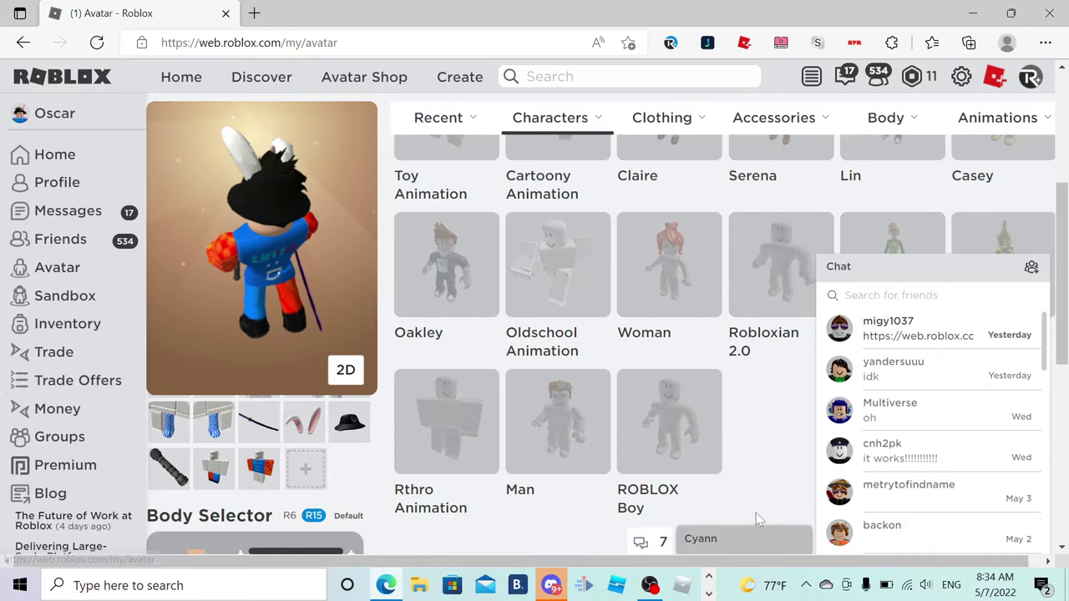
pyautogui.scroll(3, 585, 335)
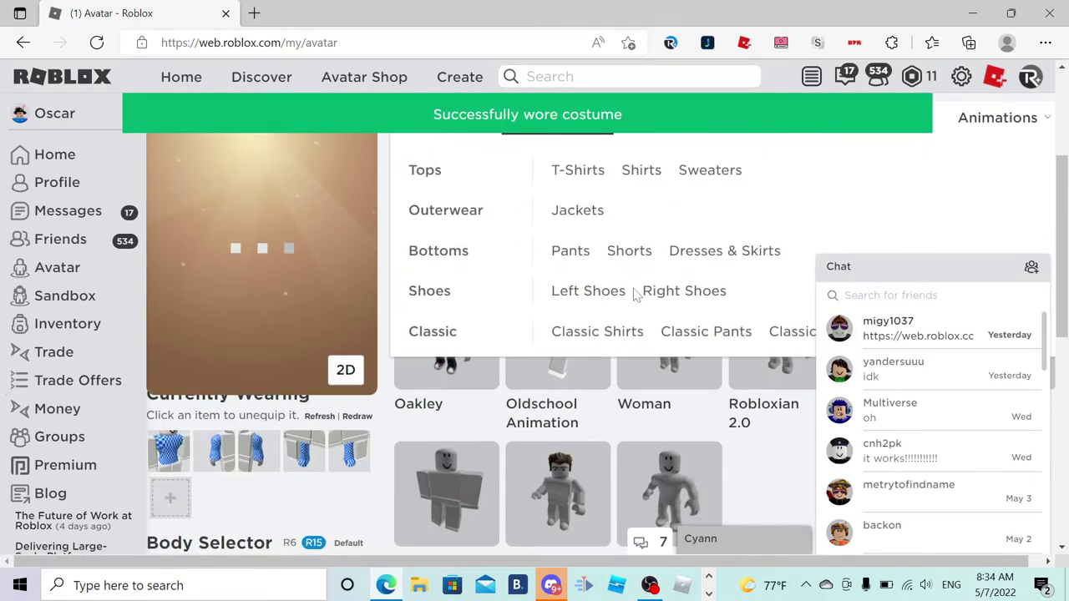
pyautogui.moveTo(662, 118)
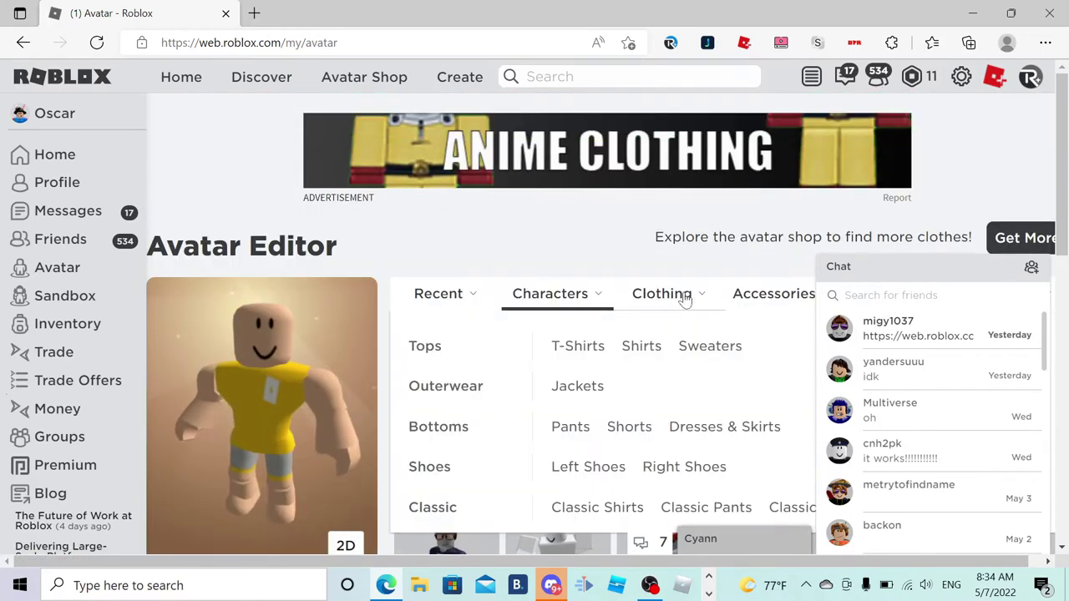
# Browse classic shirts and t-shirts, then equip the grey ripped classic pants
pyautogui.click(597, 507)
pyautogui.scroll(-1, 643, 334)
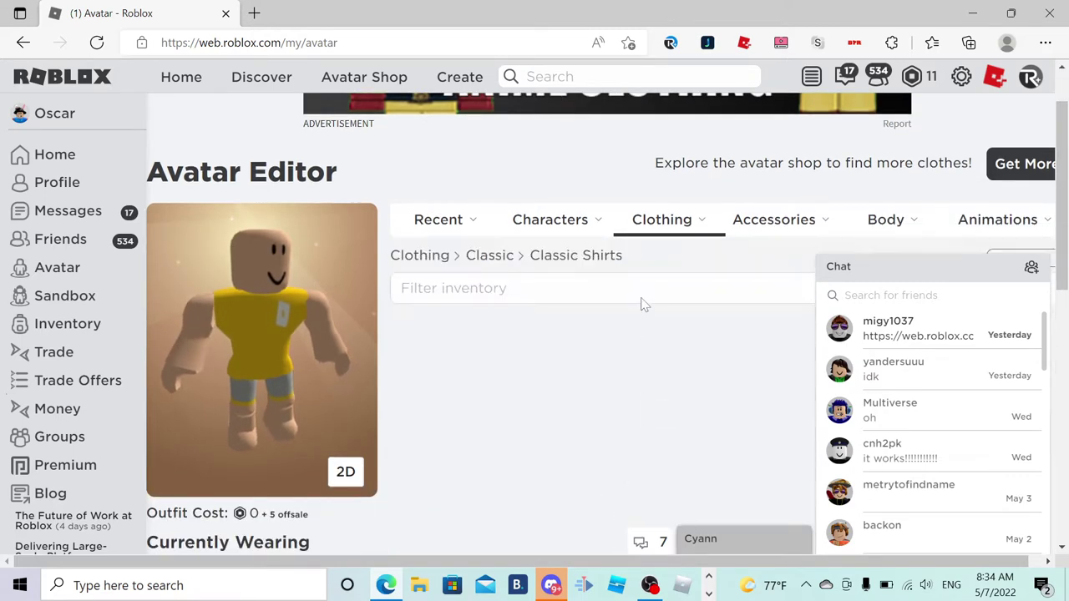
pyautogui.scroll(-1, 701, 376)
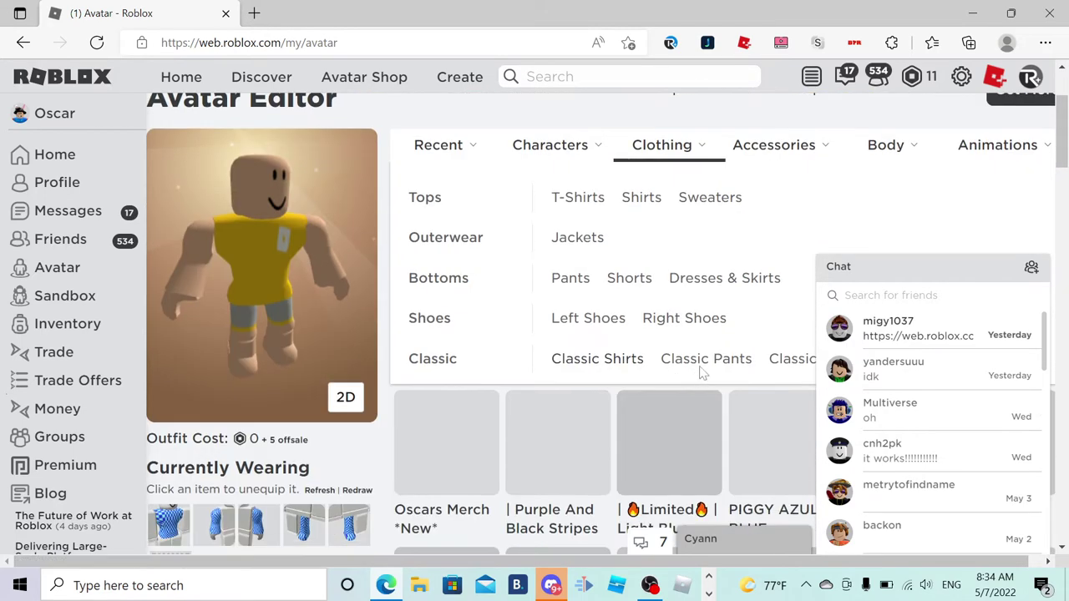
pyautogui.scroll(-2, 582, 209)
pyautogui.scroll(1, 752, 218)
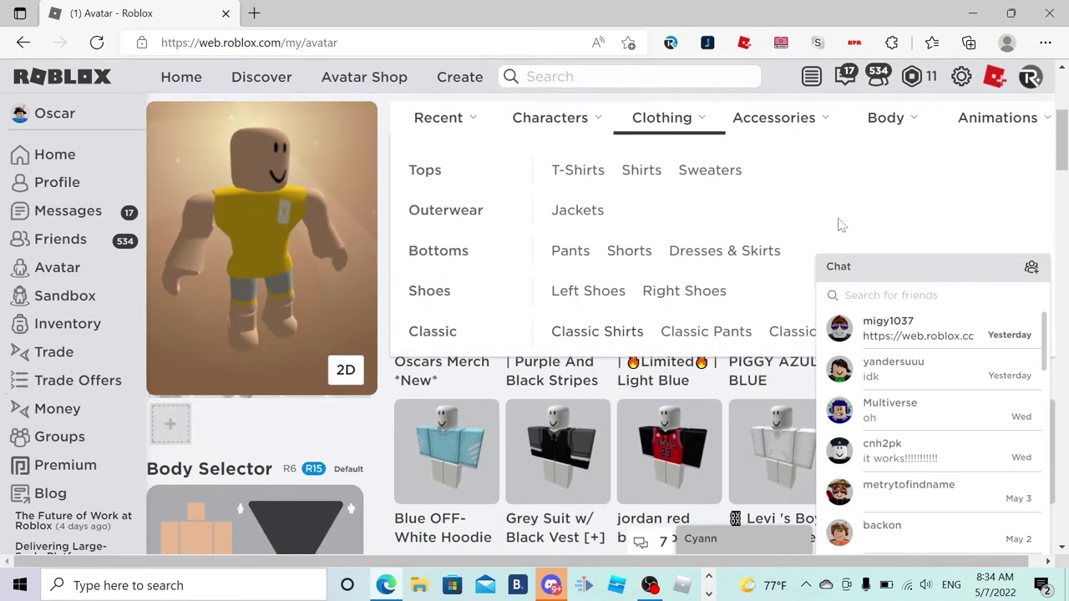
pyautogui.click(791, 331)
pyautogui.scroll(-1, 417, 425)
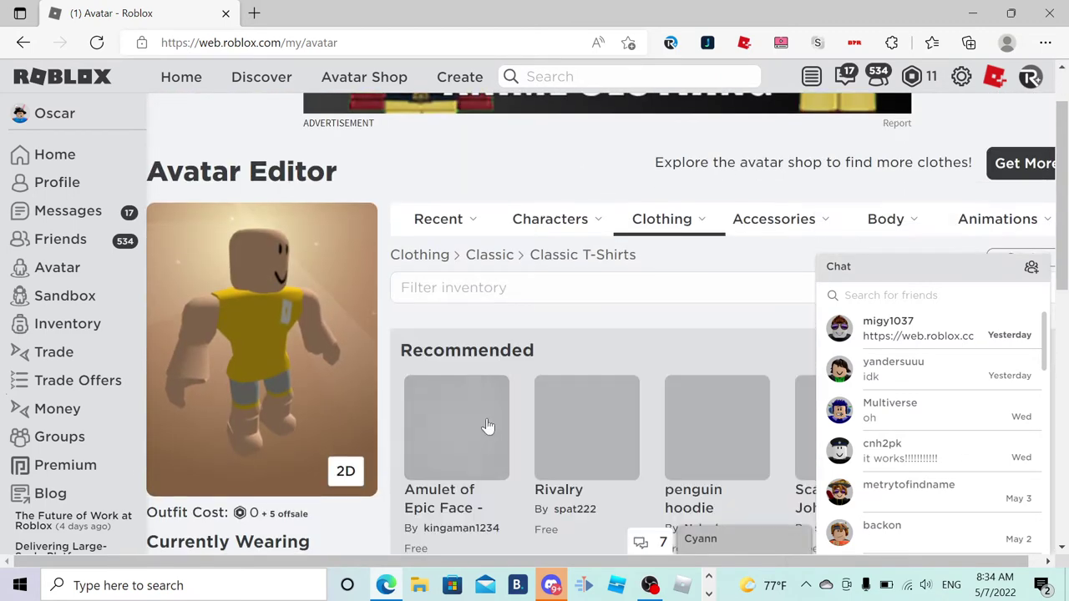
pyautogui.scroll(-2, 489, 386)
pyautogui.click(661, 218)
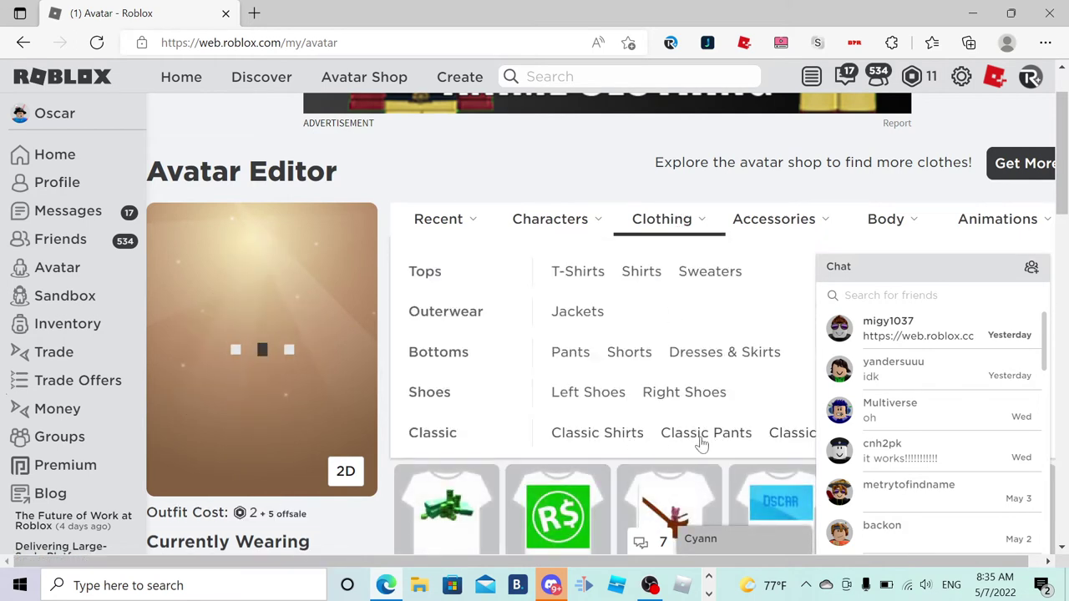
pyautogui.click(702, 434)
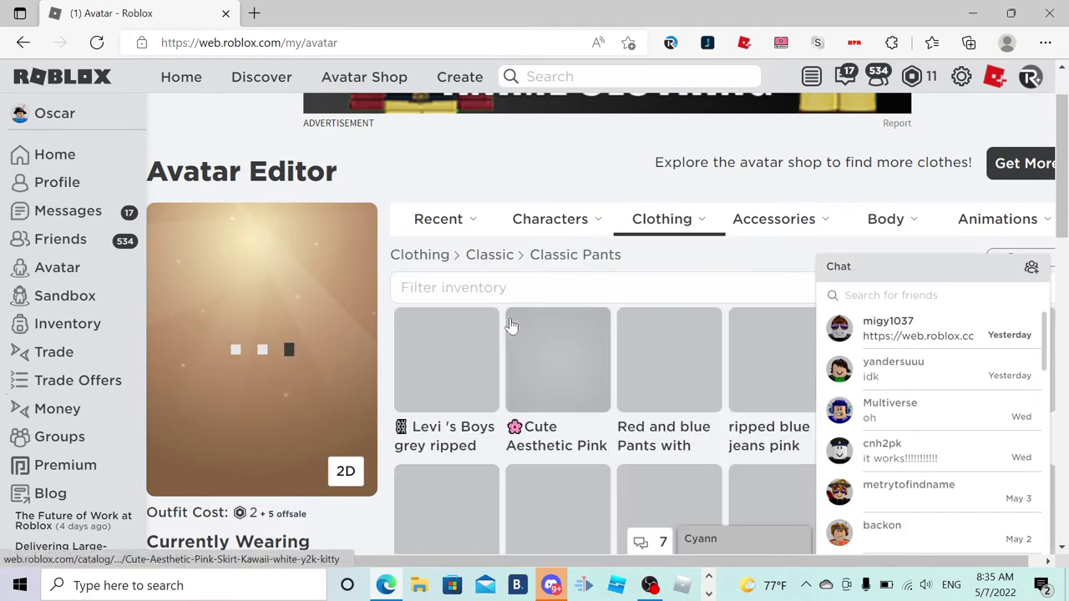
pyautogui.click(479, 355)
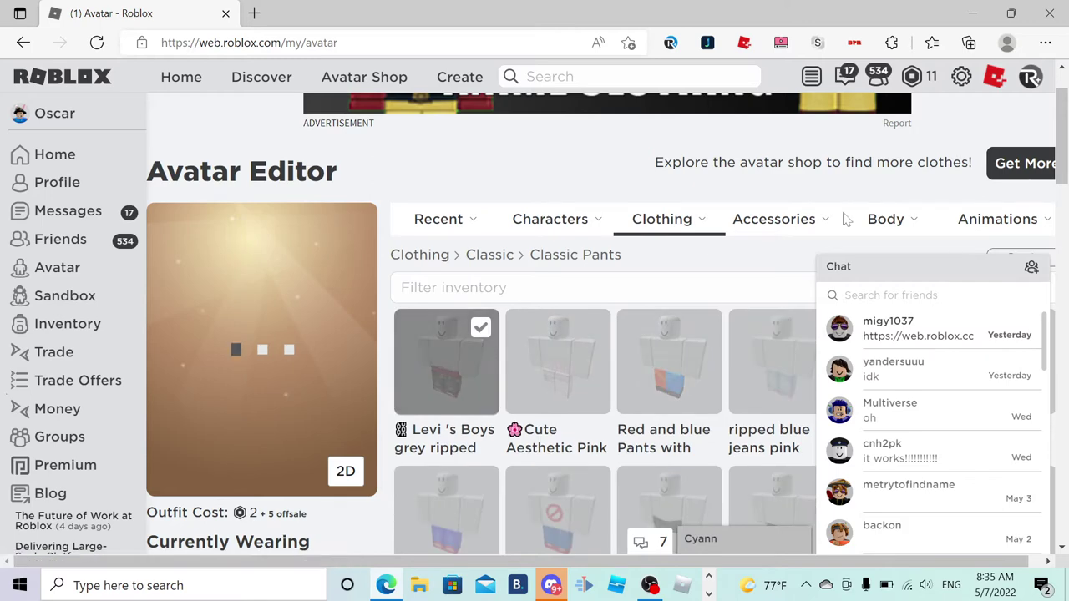
pyautogui.click(885, 219)
# Put the Black Cat Ears Hairstyle on the avatar and check it from behind
pyautogui.click(507, 261)
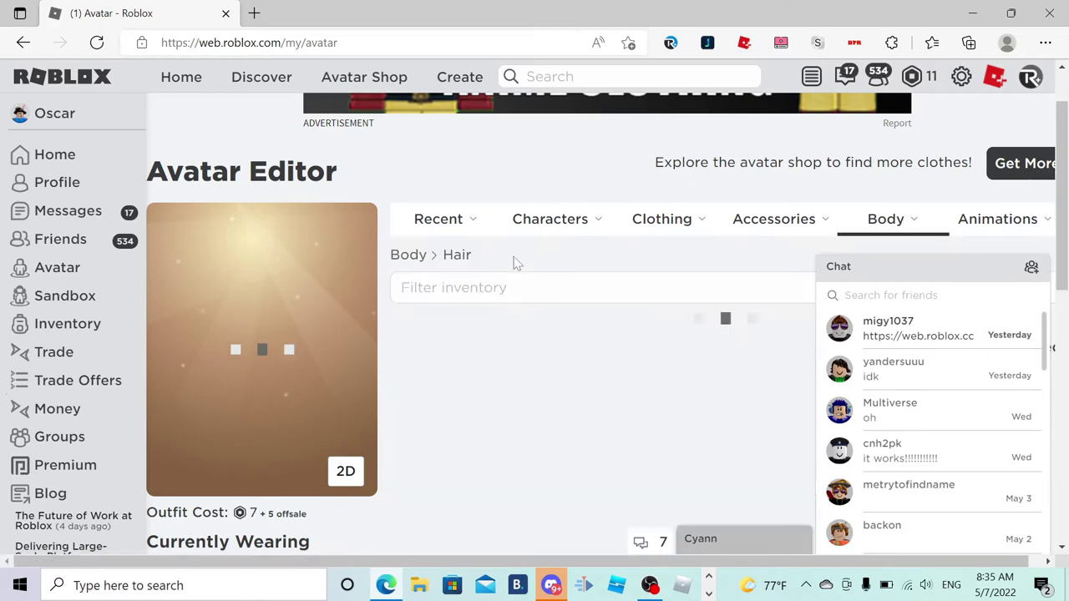
pyautogui.scroll(-2, 509, 384)
pyautogui.scroll(1, 438, 282)
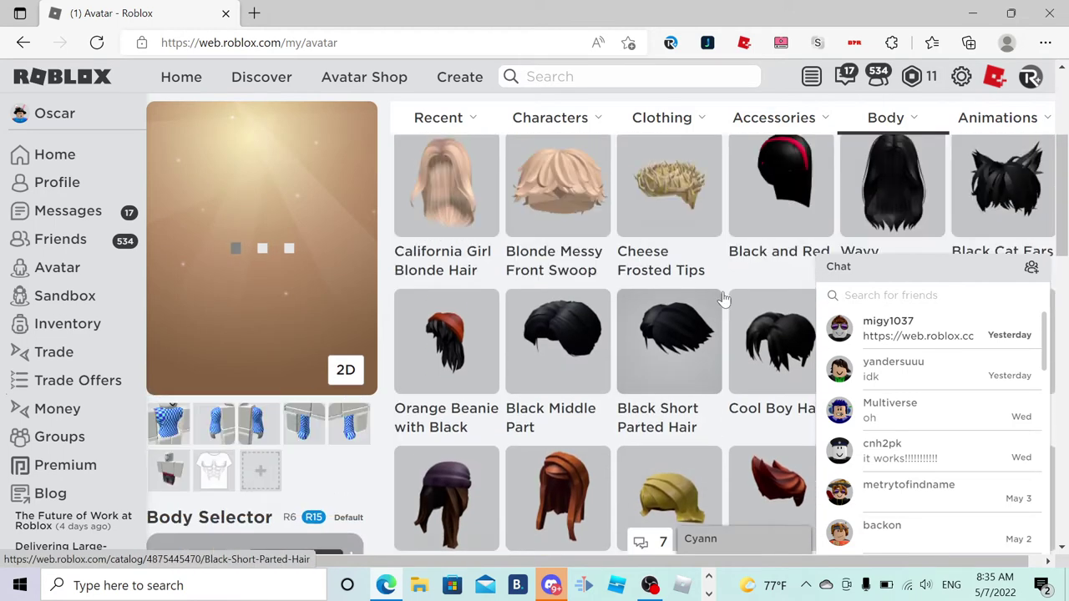
pyautogui.click(1003, 213)
pyautogui.scroll(3, 585, 292)
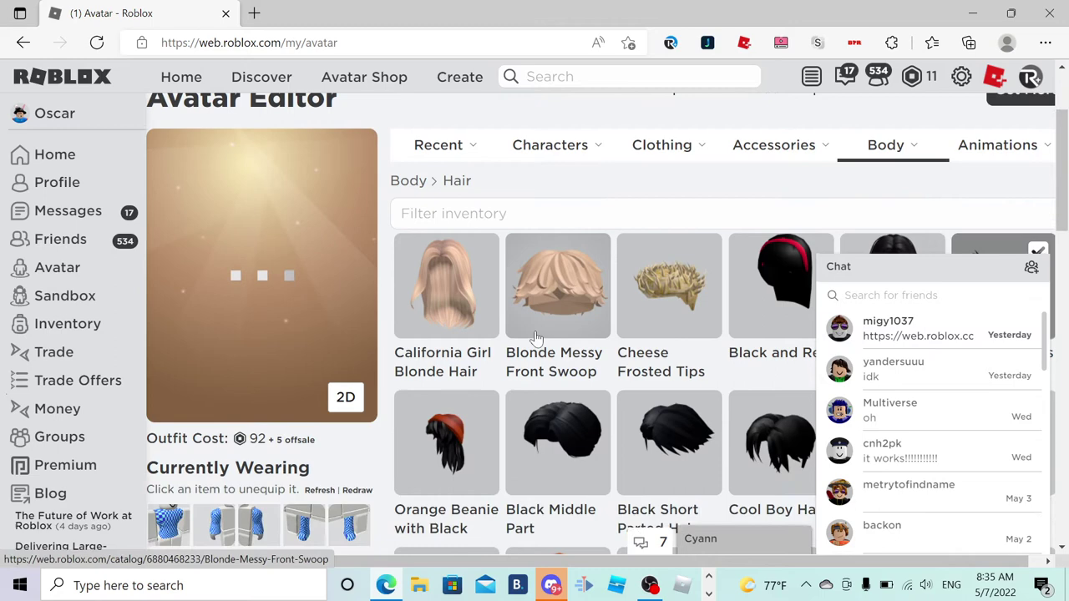
pyautogui.scroll(-3, 585, 319)
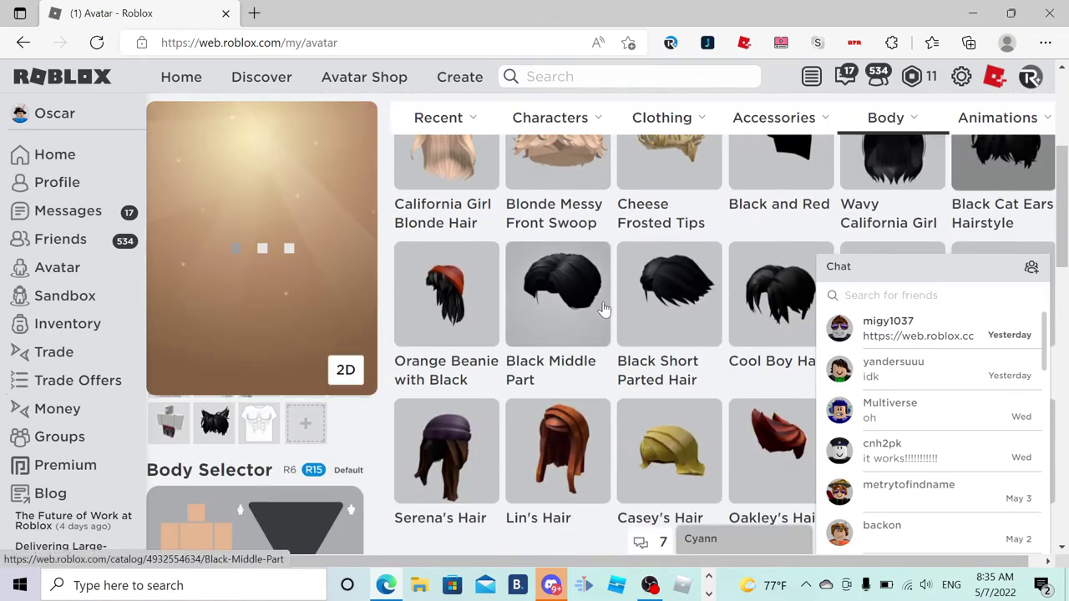
pyautogui.scroll(3, 585, 319)
pyautogui.moveTo(236, 342); pyautogui.dragTo(230, 344)
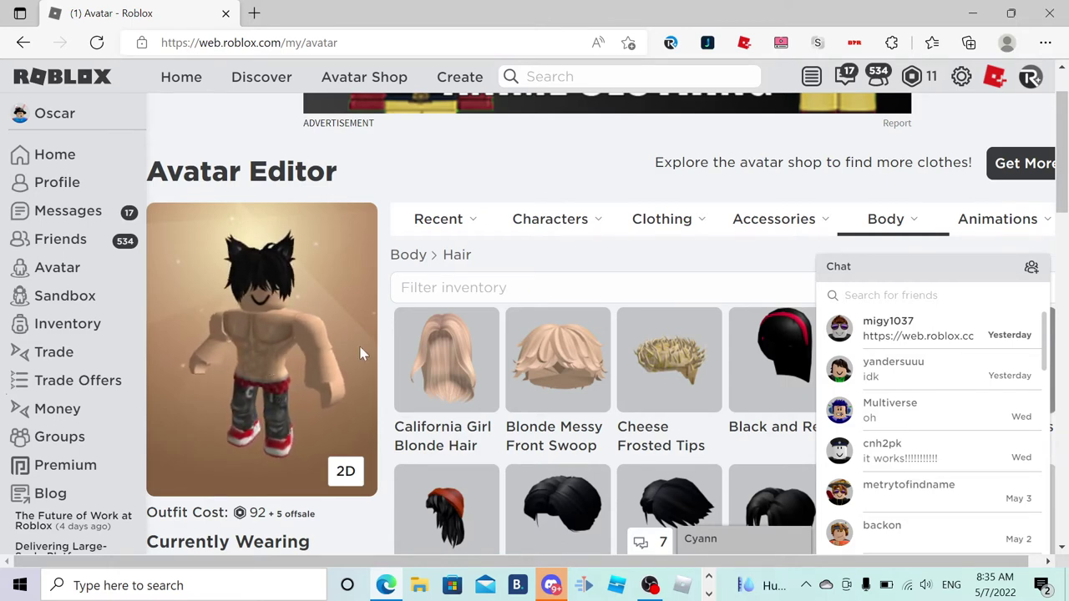
pyautogui.scroll(2, 585, 319)
pyautogui.moveTo(773, 219)
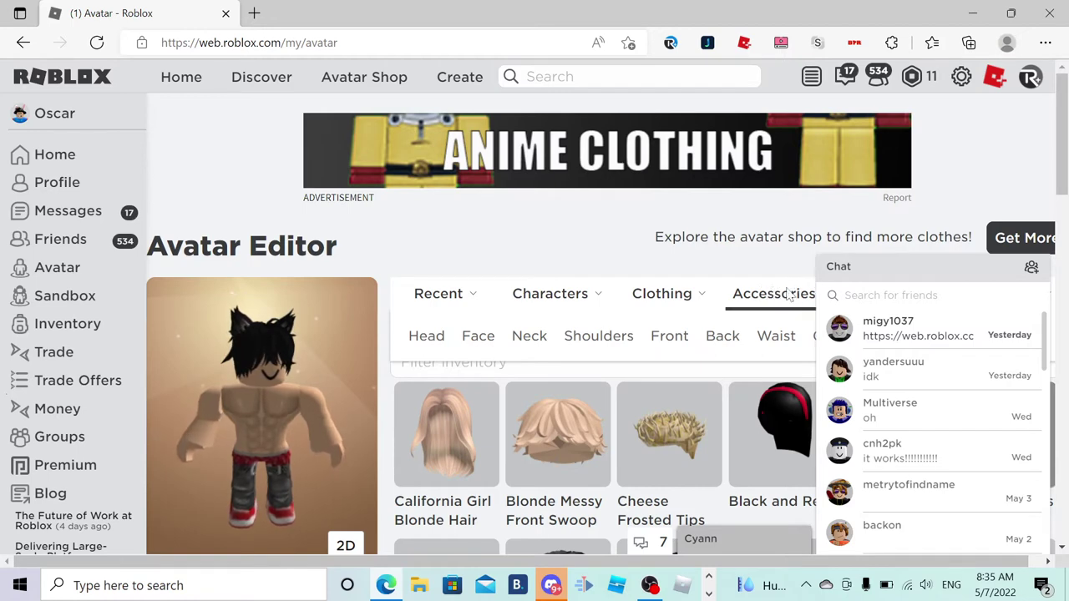
# Browse the Head and Face accessories, then return to the Head hats list
pyautogui.click(428, 336)
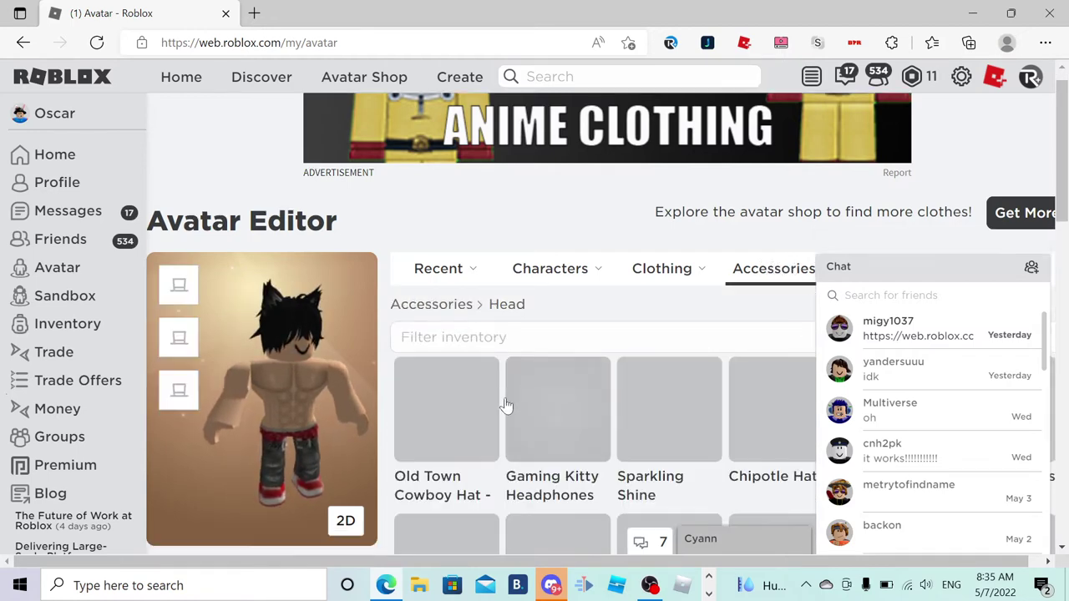
pyautogui.scroll(-3, 520, 367)
pyautogui.scroll(2, 521, 363)
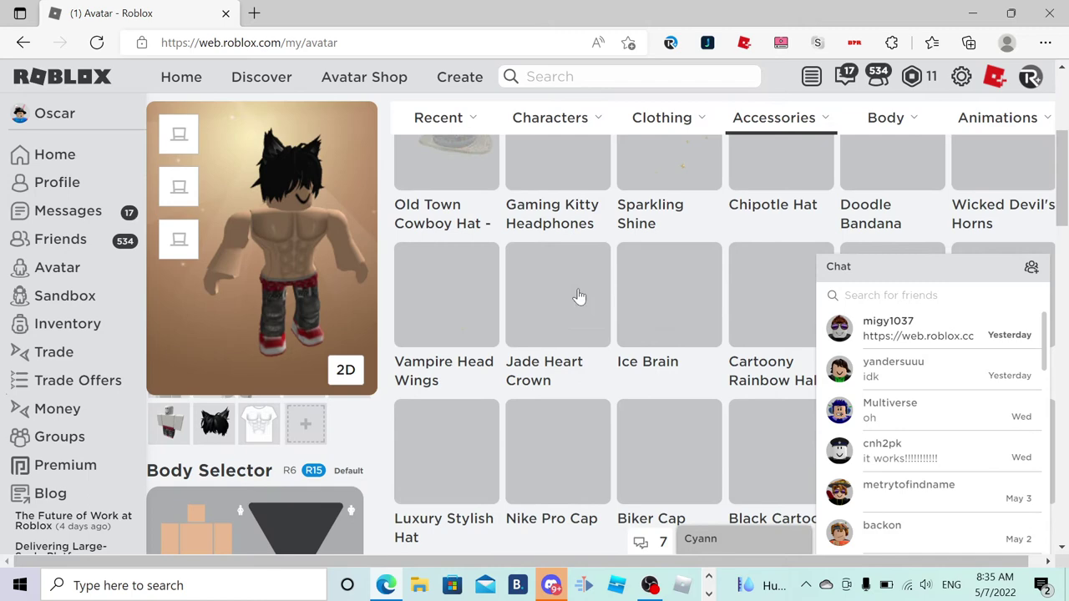
pyautogui.scroll(-3, 520, 364)
pyautogui.scroll(3, 579, 294)
pyautogui.scroll(1, 579, 294)
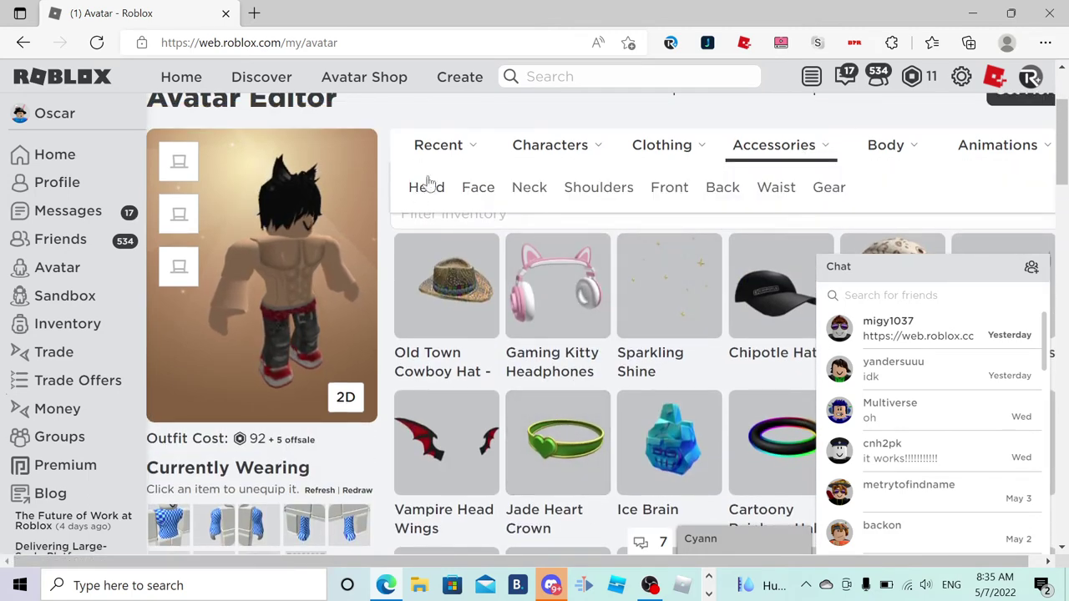
pyautogui.click(478, 187)
pyautogui.scroll(-2, 552, 334)
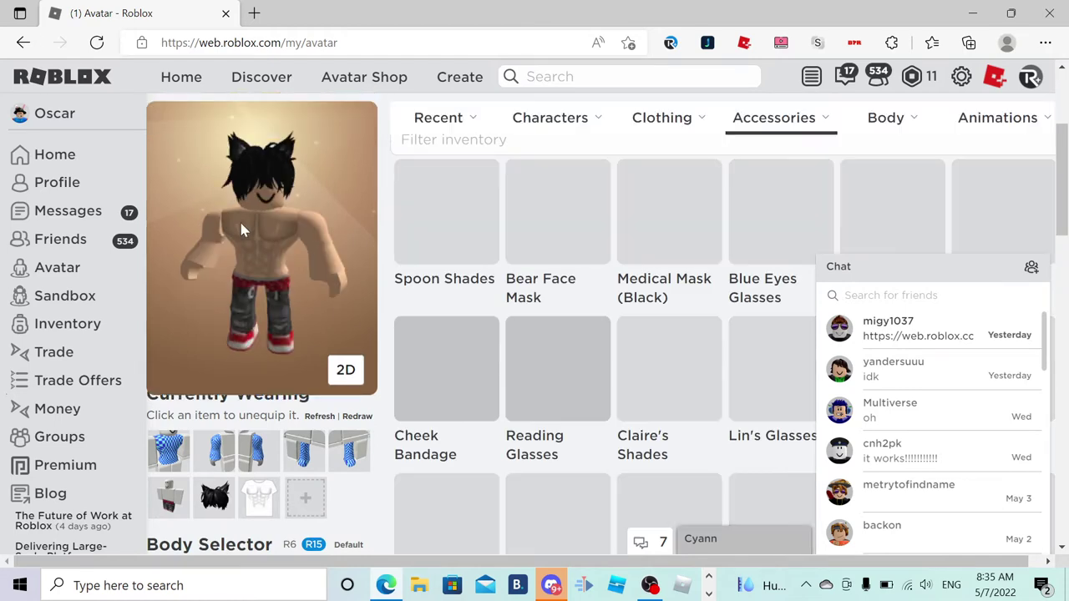
pyautogui.moveTo(276, 234)
pyautogui.mouseDown()
pyautogui.moveTo(244, 224)
pyautogui.moveTo(276, 249)
pyautogui.moveTo(235, 239)
pyautogui.mouseUp()
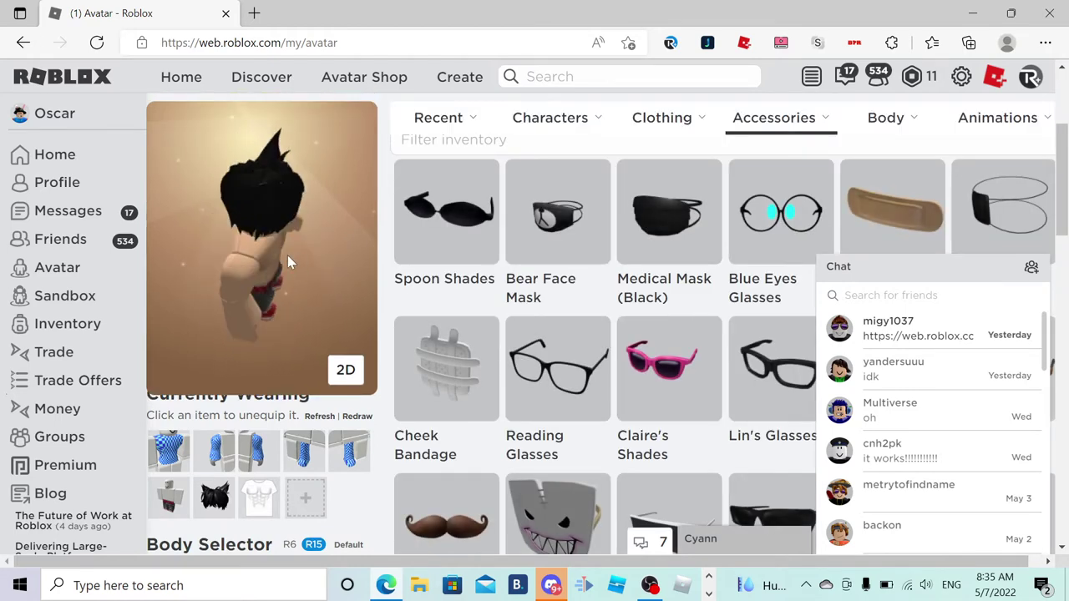
pyautogui.scroll(-3, 551, 334)
pyautogui.scroll(5, 552, 334)
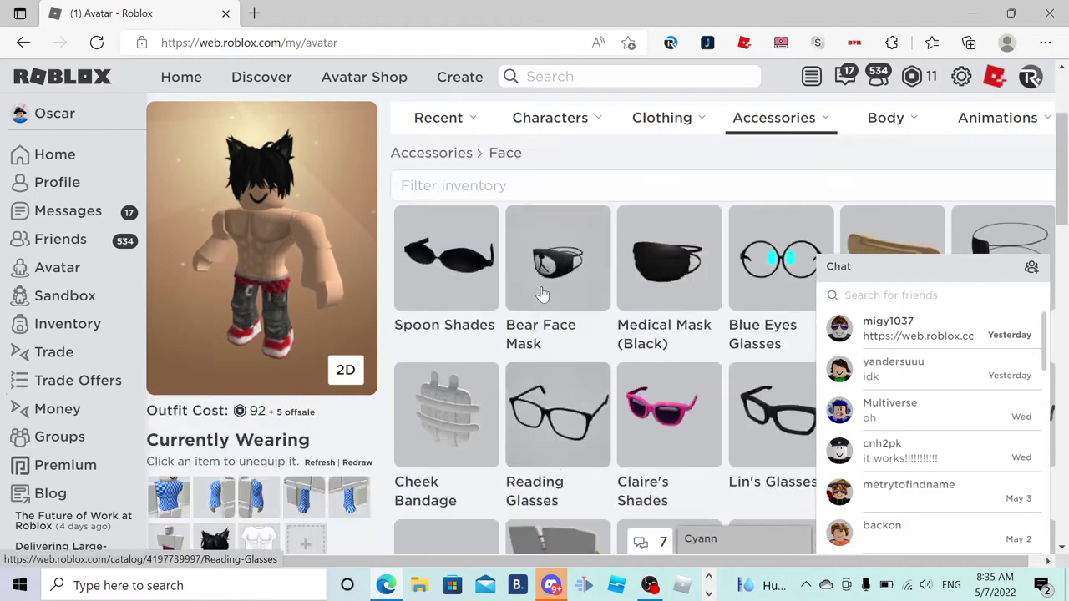
pyautogui.scroll(-3, 696, 305)
pyautogui.scroll(-2, 696, 305)
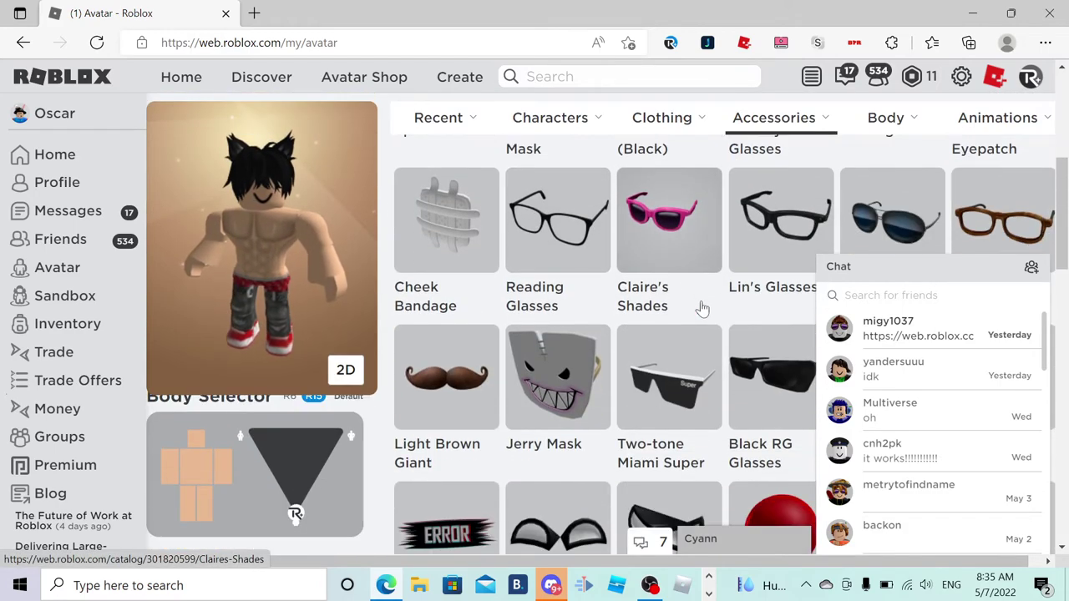
pyautogui.scroll(3, 696, 304)
pyautogui.scroll(-5, 701, 308)
pyautogui.scroll(-3, 701, 308)
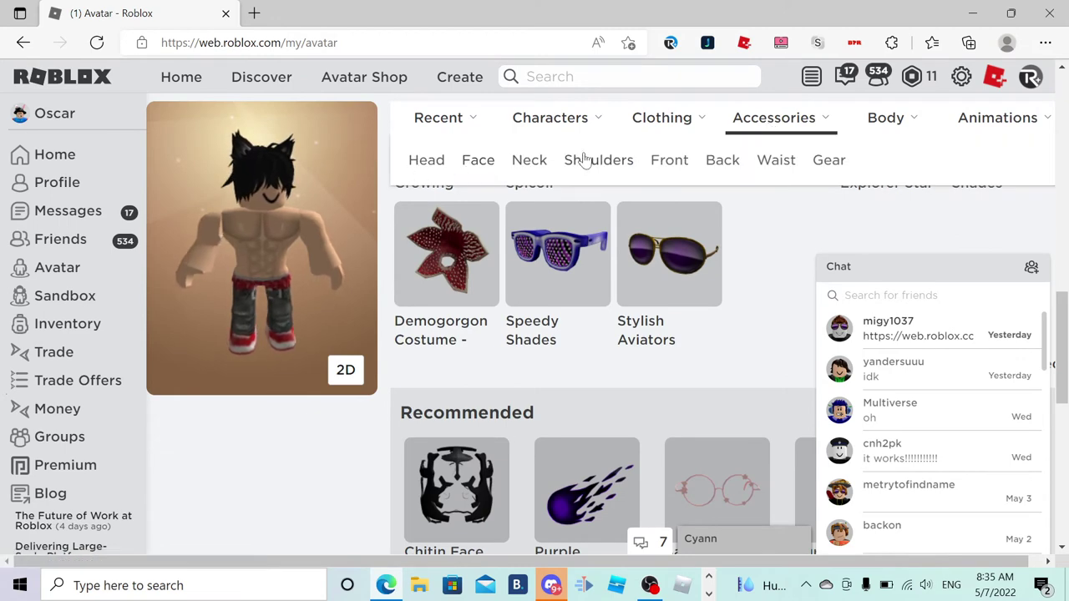
pyautogui.click(427, 160)
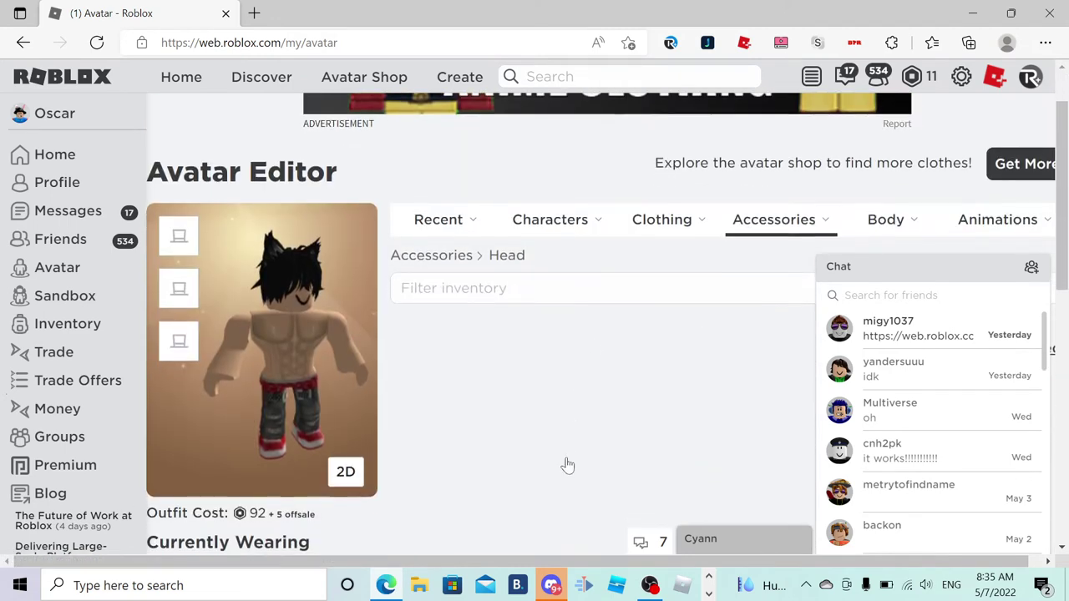
pyautogui.scroll(-1, 568, 451)
pyautogui.scroll(-4, 550, 324)
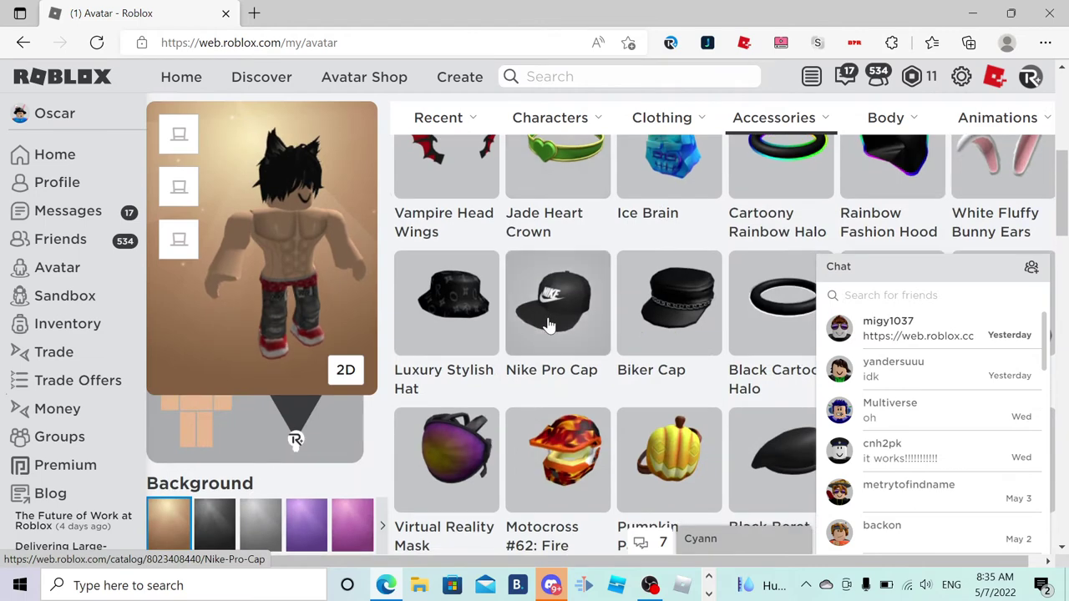
pyautogui.scroll(4, 549, 324)
pyautogui.scroll(2, 549, 324)
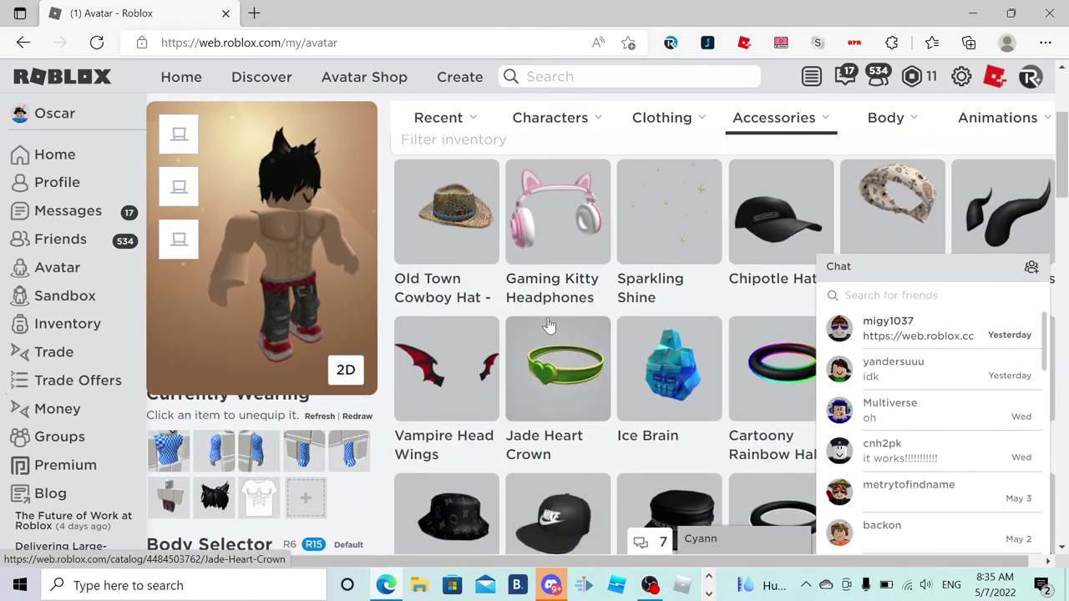
pyautogui.scroll(-3, 550, 324)
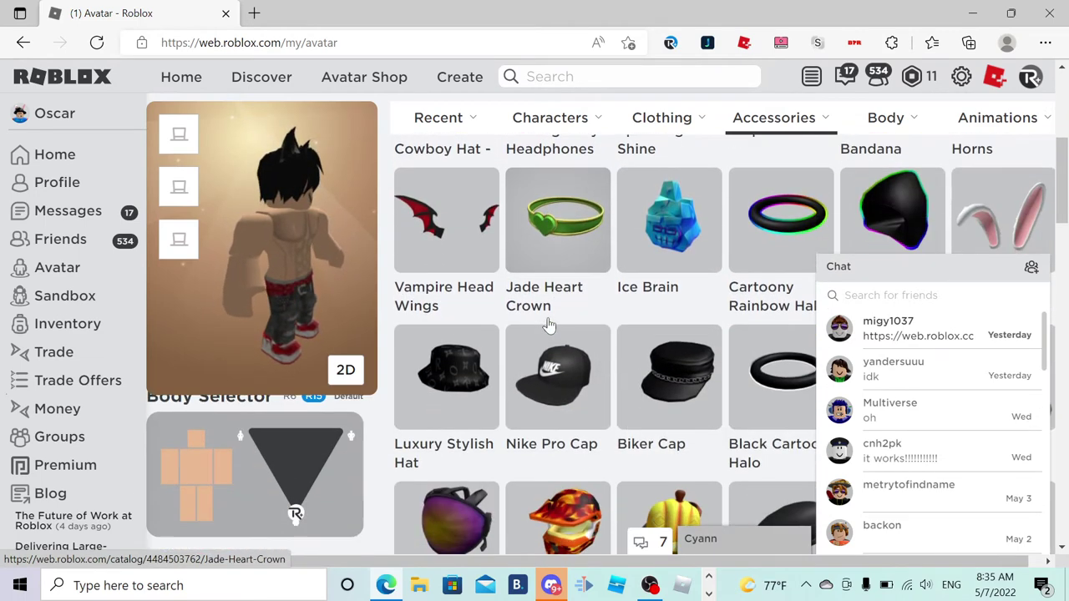
pyautogui.scroll(-2, 549, 324)
pyautogui.scroll(-1, 535, 251)
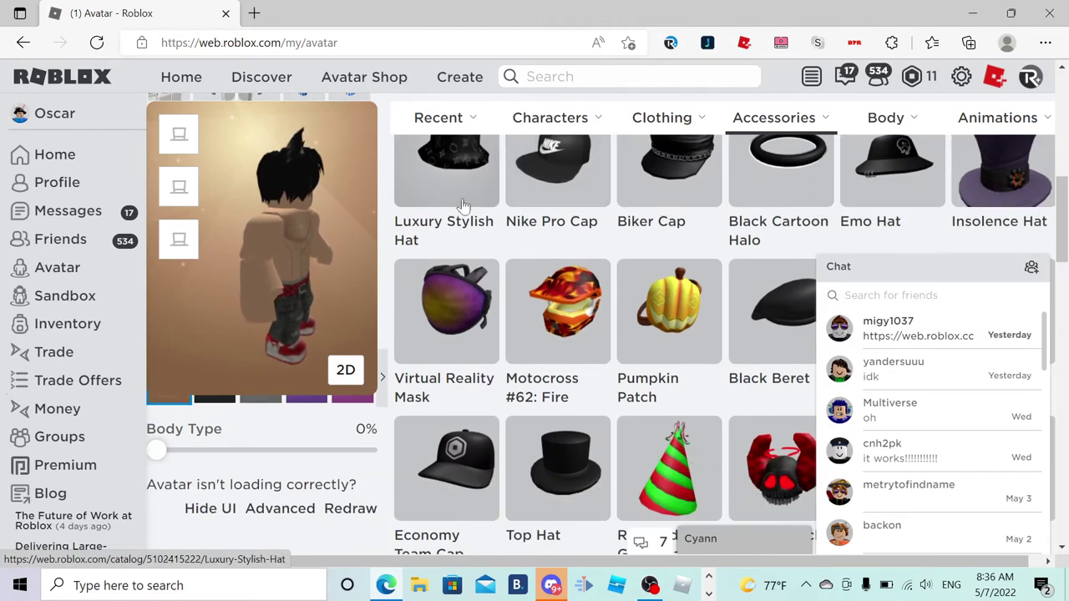
pyautogui.scroll(-2, 909, 210)
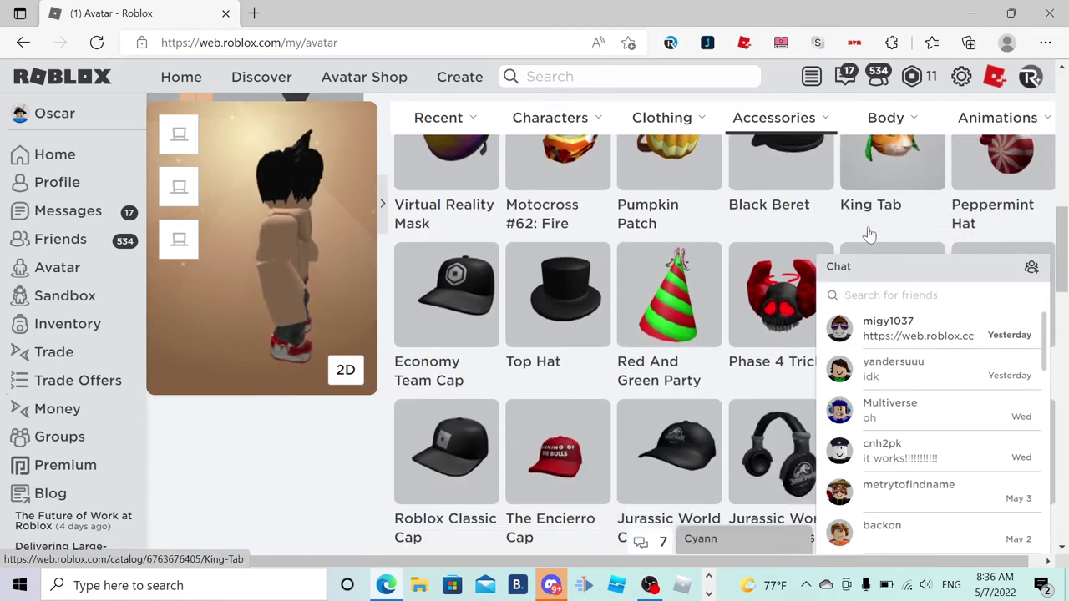
pyautogui.scroll(-2, 885, 226)
pyautogui.scroll(-2, 869, 234)
pyautogui.scroll(2, 869, 233)
pyautogui.scroll(3, 585, 250)
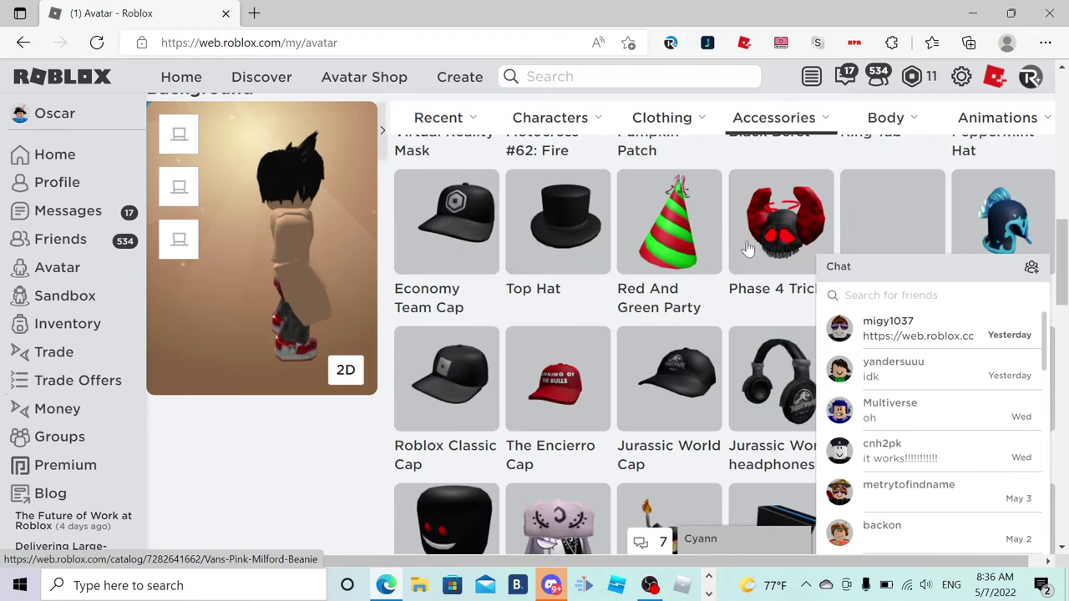
pyautogui.scroll(1, 501, 242)
pyautogui.scroll(2, 445, 242)
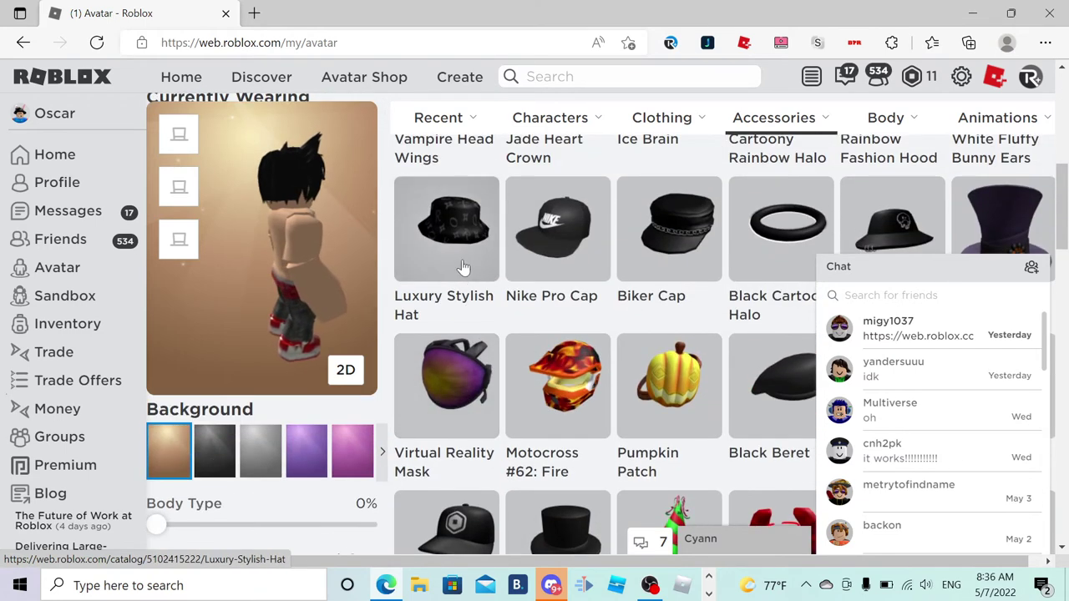
# Equip the black Luxury Stylish Hat and rotate the preview to check it
pyautogui.click(461, 259)
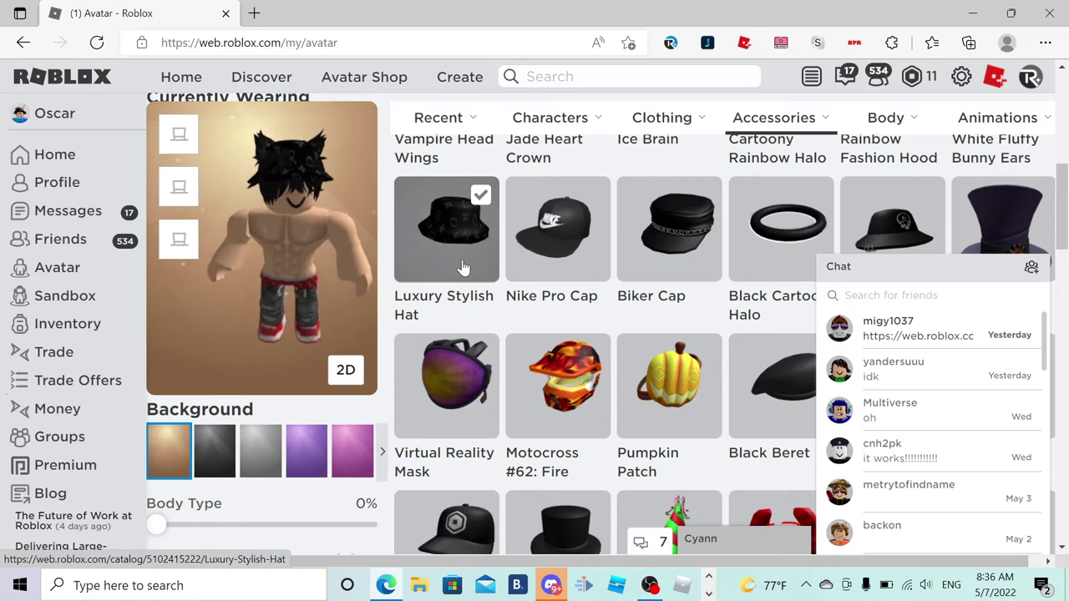
pyautogui.moveTo(284, 208)
pyautogui.mouseDown()
pyautogui.moveTo(276, 215)
pyautogui.moveTo(294, 190)
pyautogui.mouseUp()
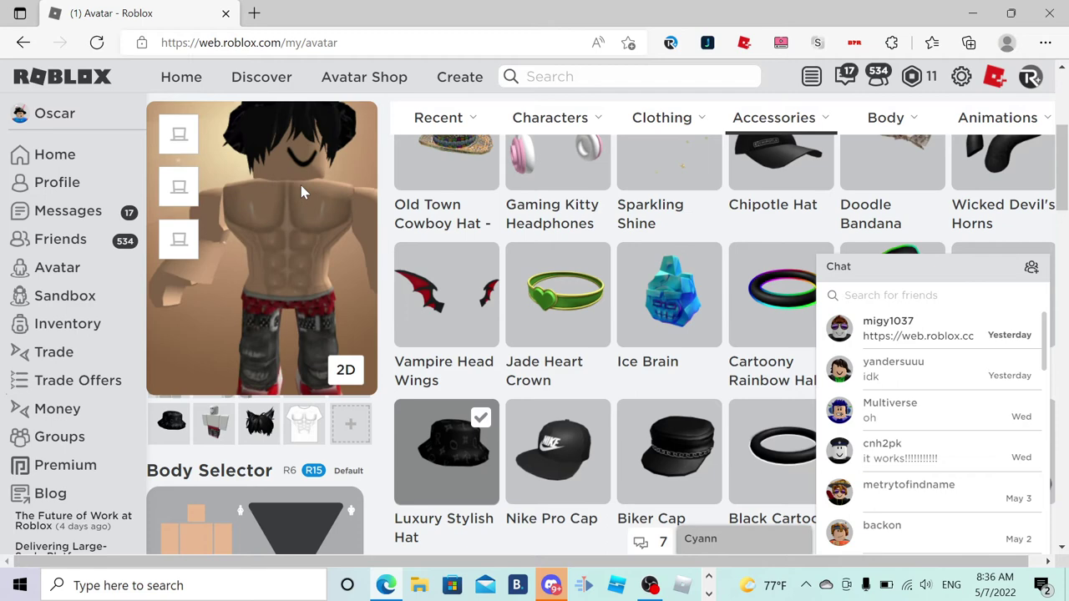
pyautogui.moveTo(774, 118)
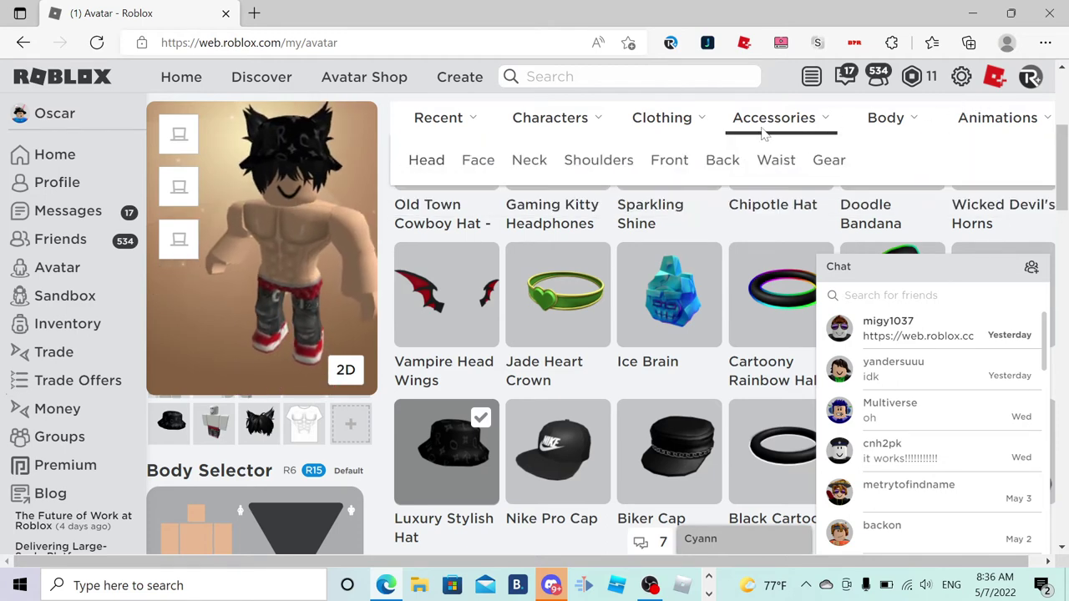
# Move from Face accessories to the list of Body face options
pyautogui.click(479, 159)
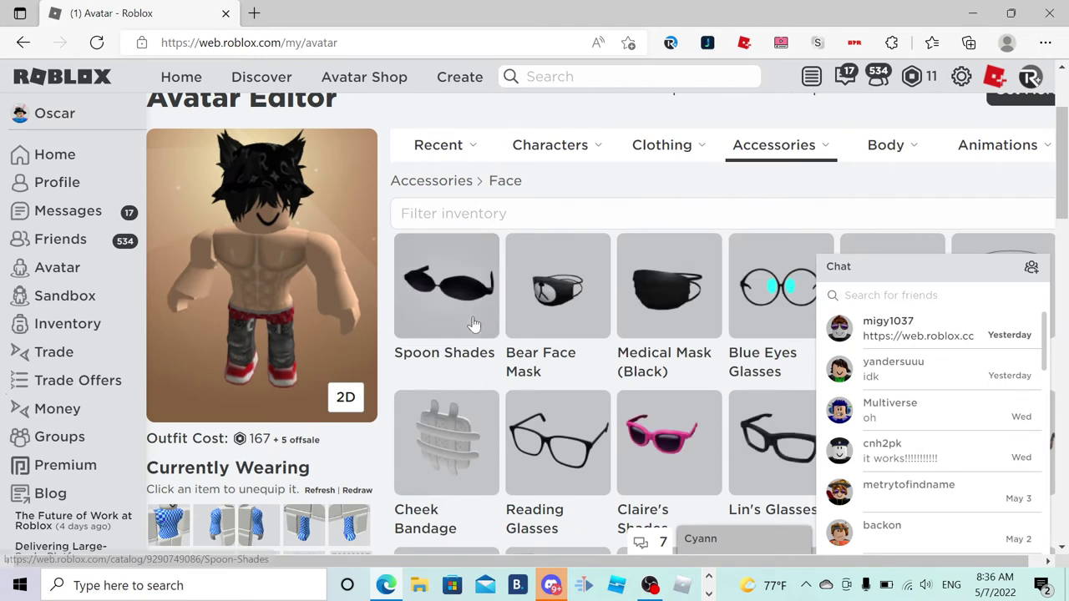
pyautogui.moveTo(885, 118)
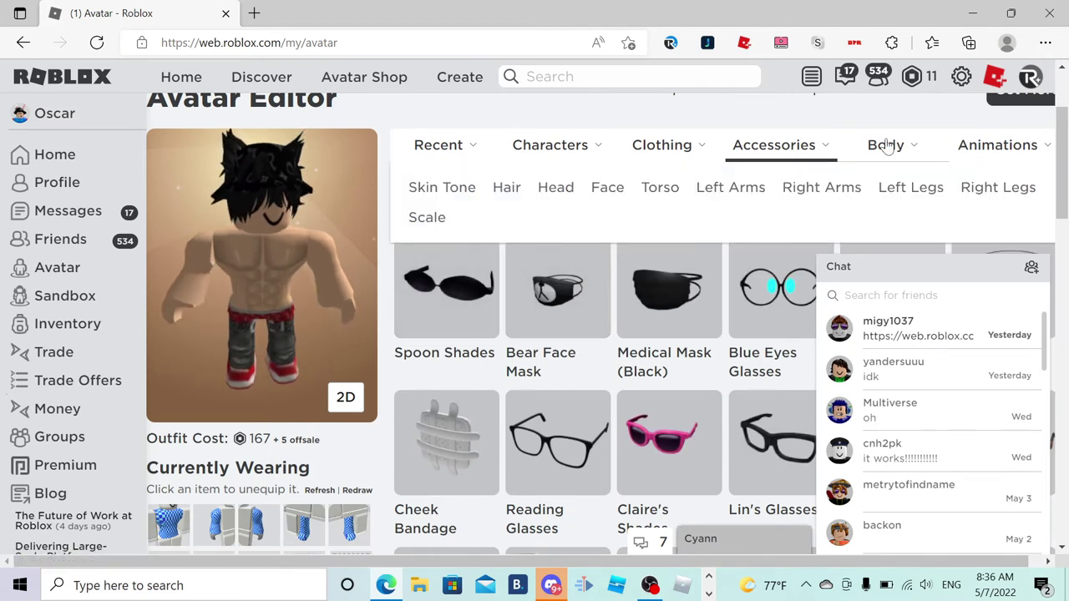
pyautogui.click(606, 188)
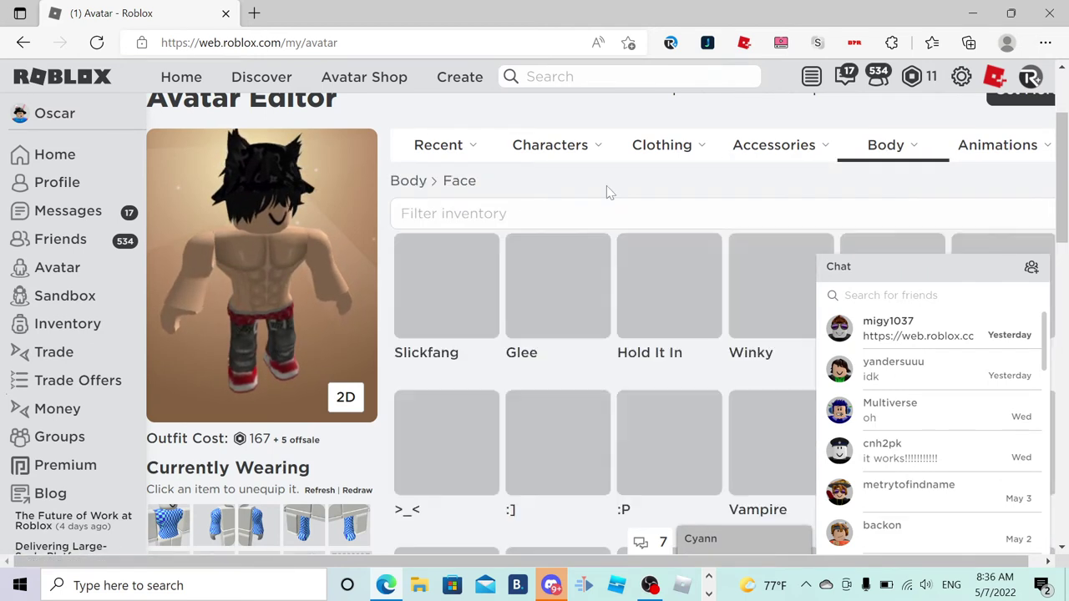
pyautogui.scroll(-3, 587, 267)
pyautogui.scroll(-3, 518, 276)
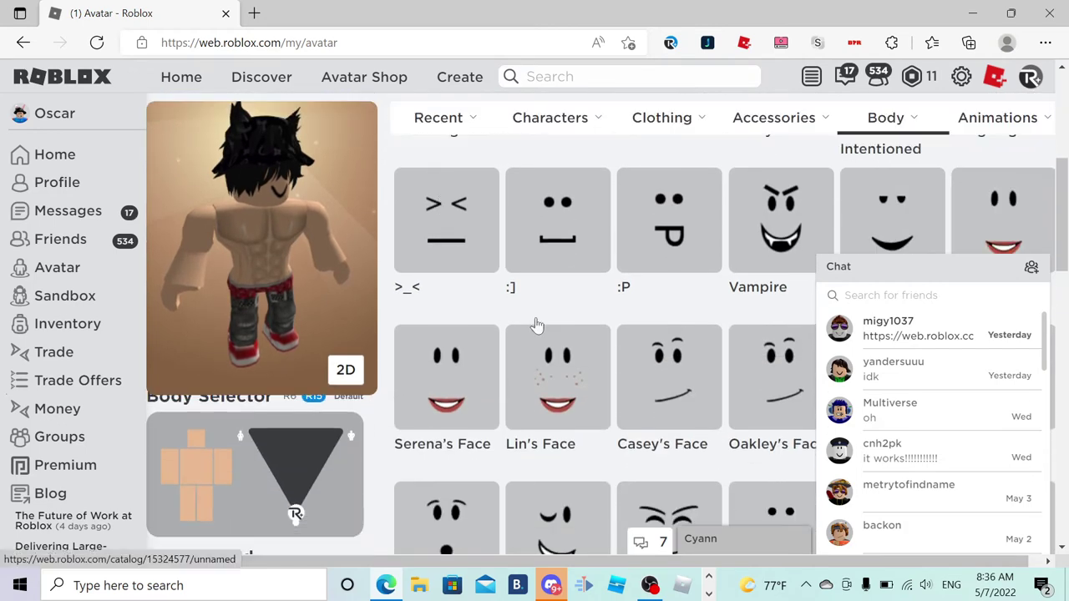
pyautogui.scroll(-3, 480, 262)
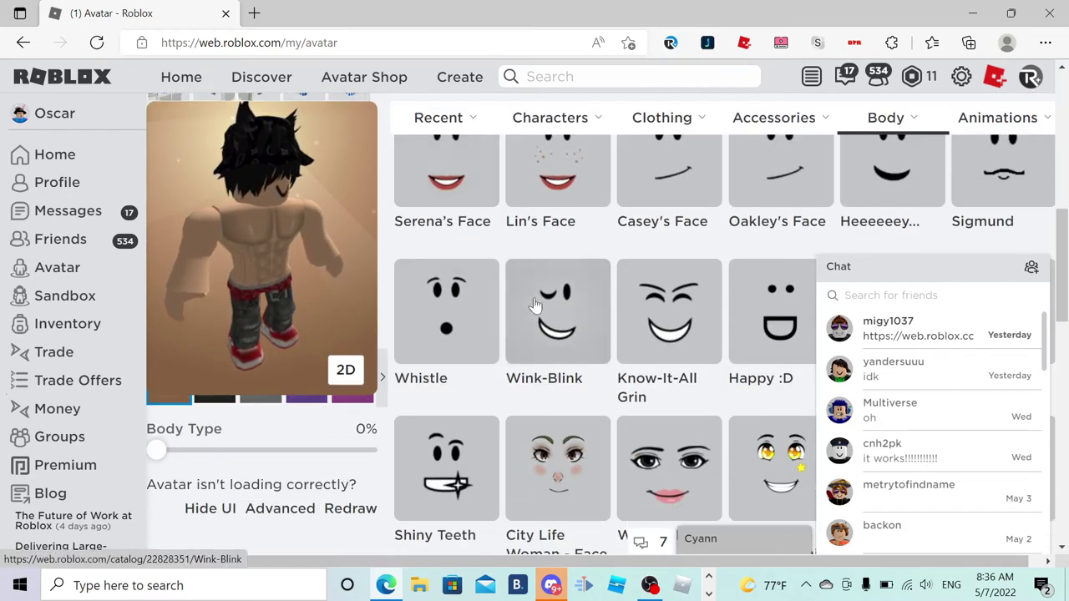
pyautogui.scroll(-3, 518, 284)
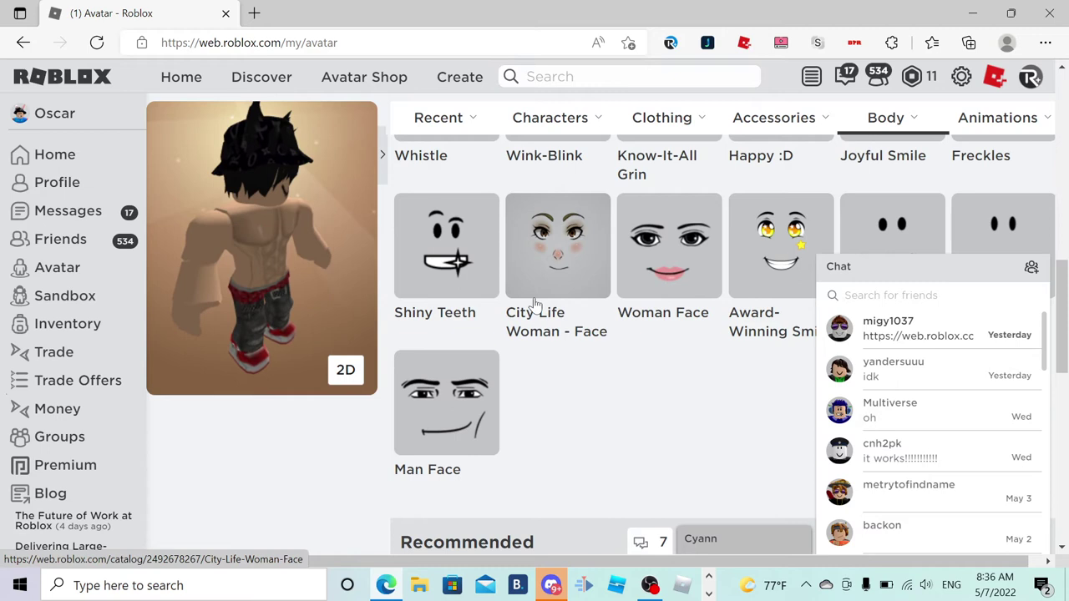
pyautogui.scroll(3, 536, 300)
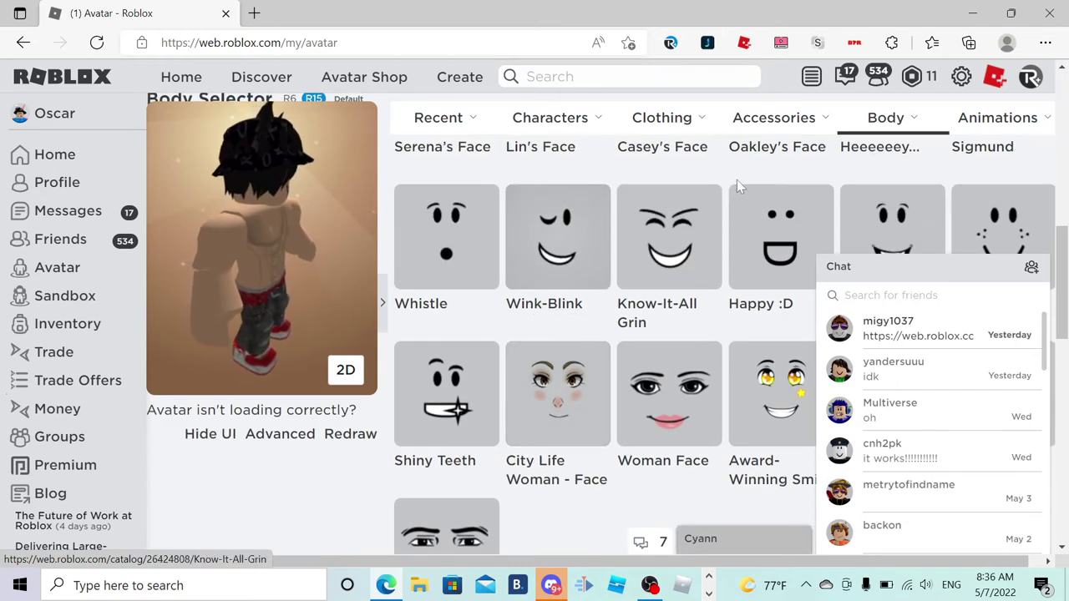
pyautogui.scroll(1, 752, 201)
pyautogui.scroll(2, 767, 224)
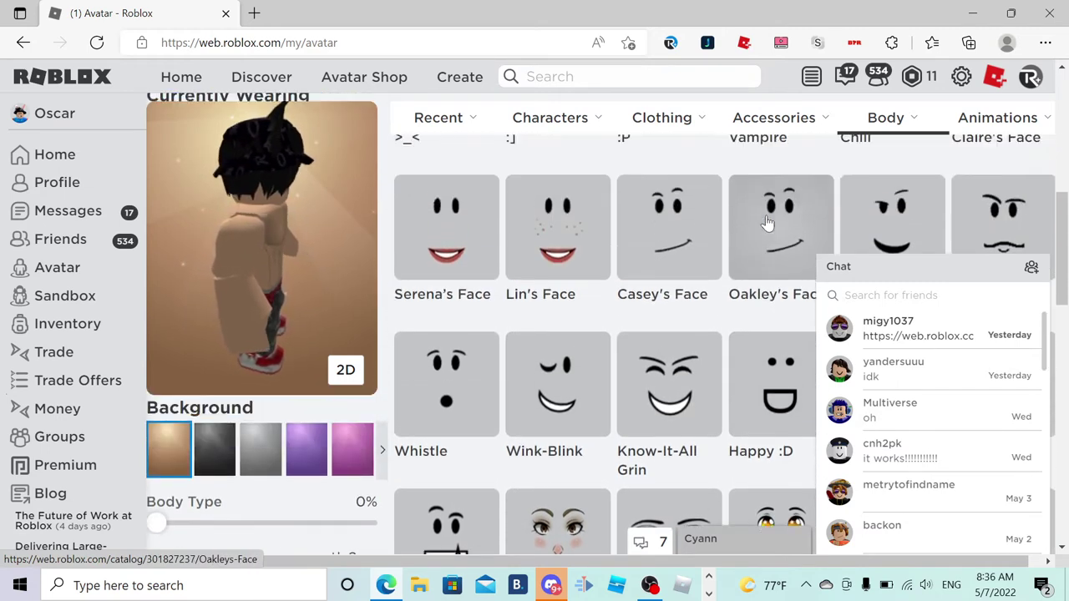
pyautogui.scroll(1, 767, 224)
pyautogui.scroll(-1, 835, 209)
pyautogui.scroll(-1, 973, 199)
pyautogui.scroll(-1, 973, 198)
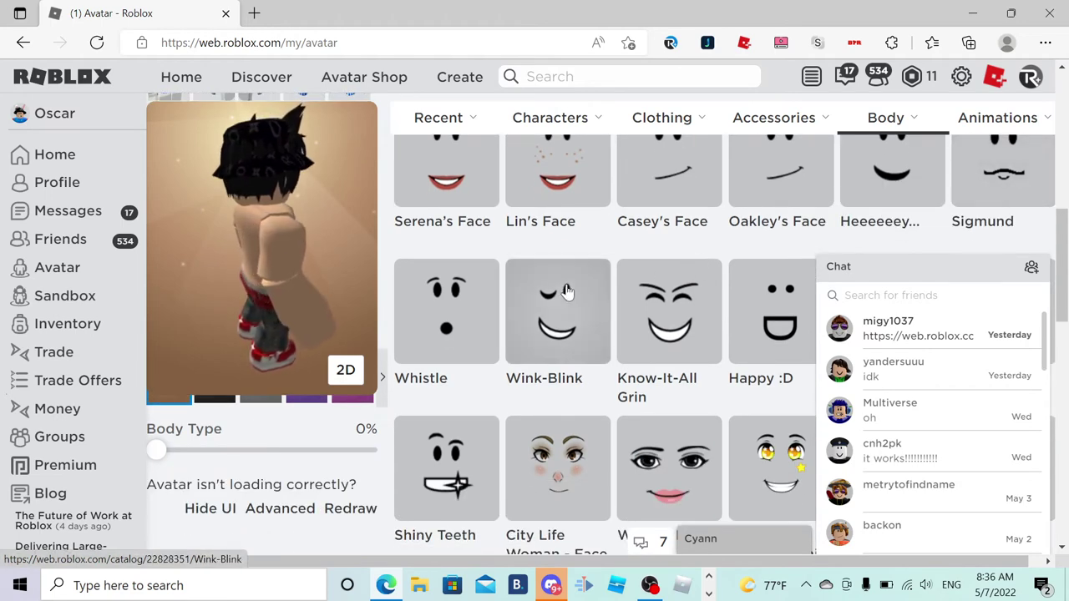
pyautogui.scroll(2, 628, 354)
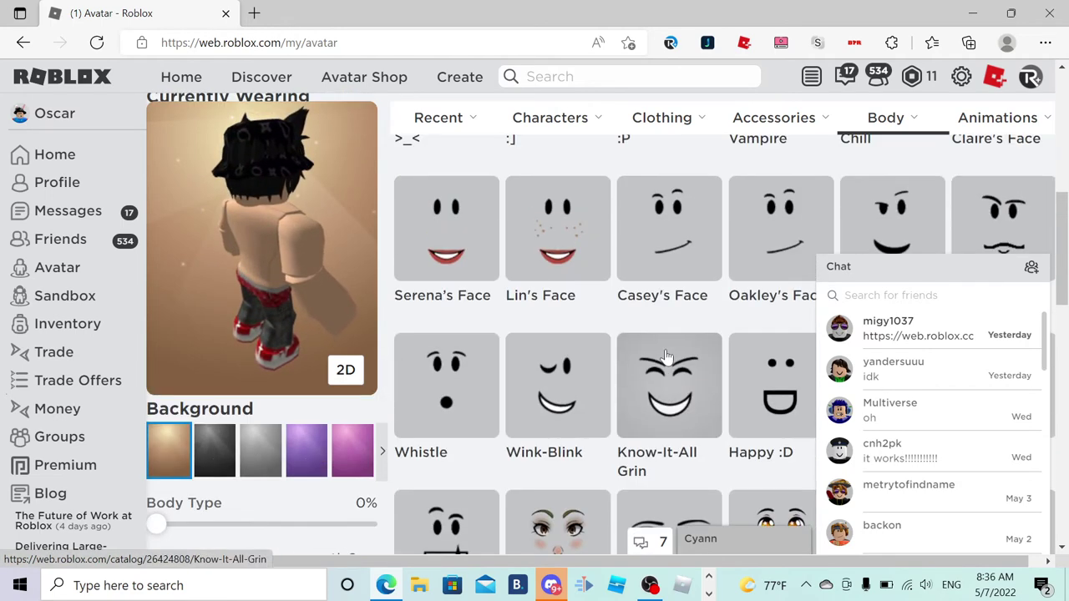
pyautogui.scroll(2, 673, 334)
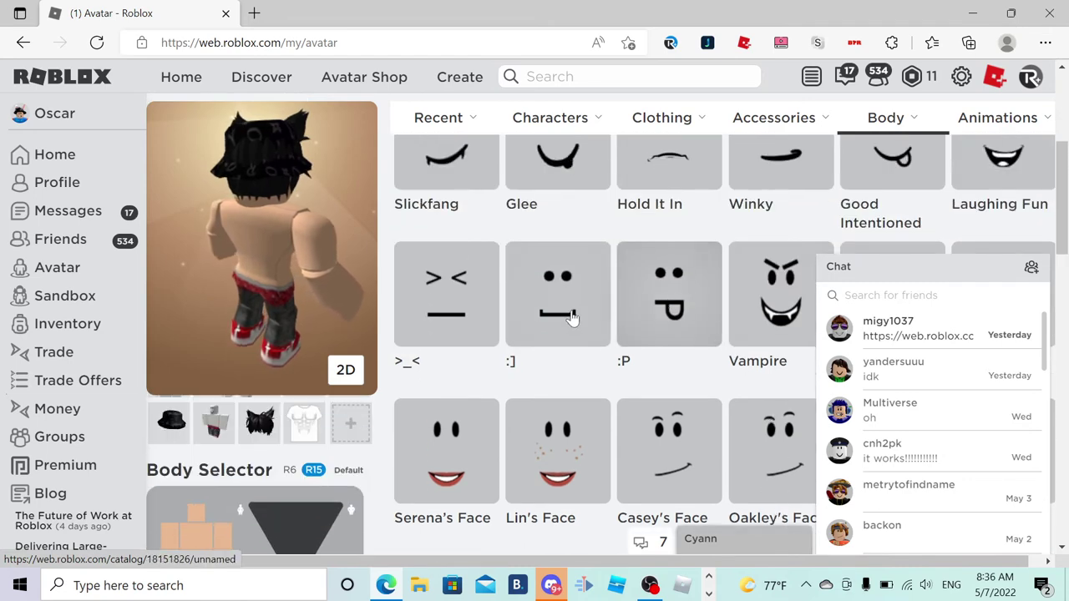
pyautogui.scroll(2, 558, 317)
pyautogui.scroll(-1, 585, 376)
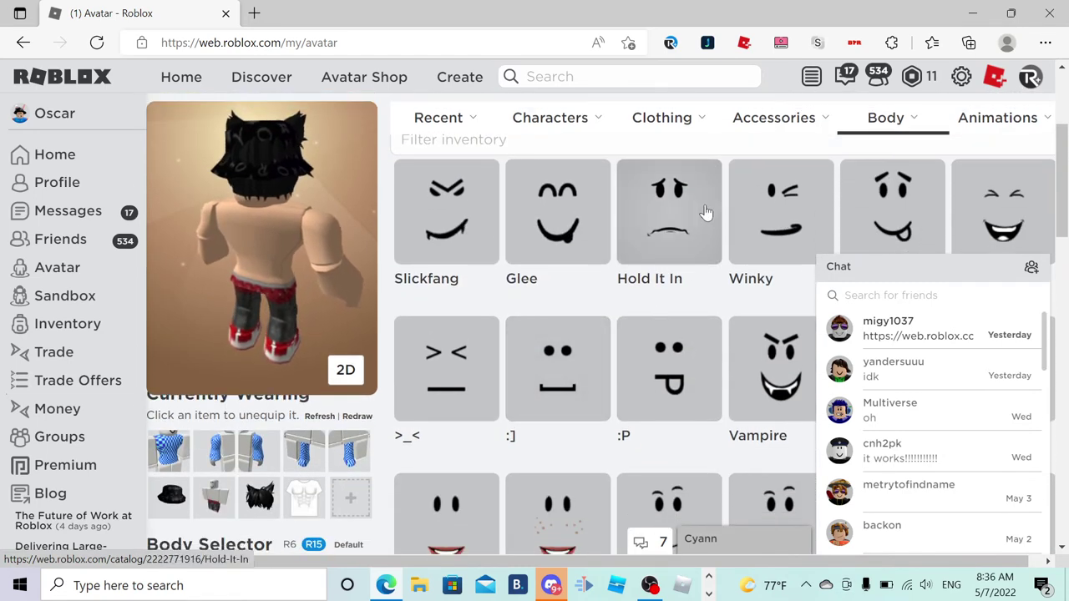
# Wear the frowning Hold It In face and inspect the avatar from several angles
pyautogui.click(669, 215)
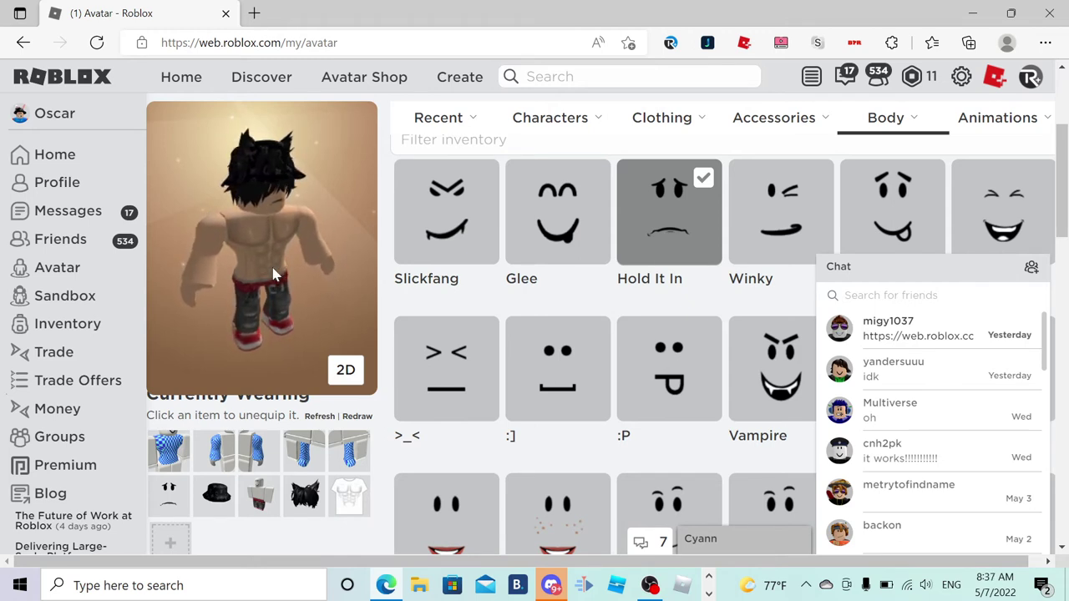
pyautogui.moveTo(251, 238)
pyautogui.mouseDown()
pyautogui.moveTo(226, 218)
pyautogui.moveTo(225, 241)
pyautogui.mouseUp()
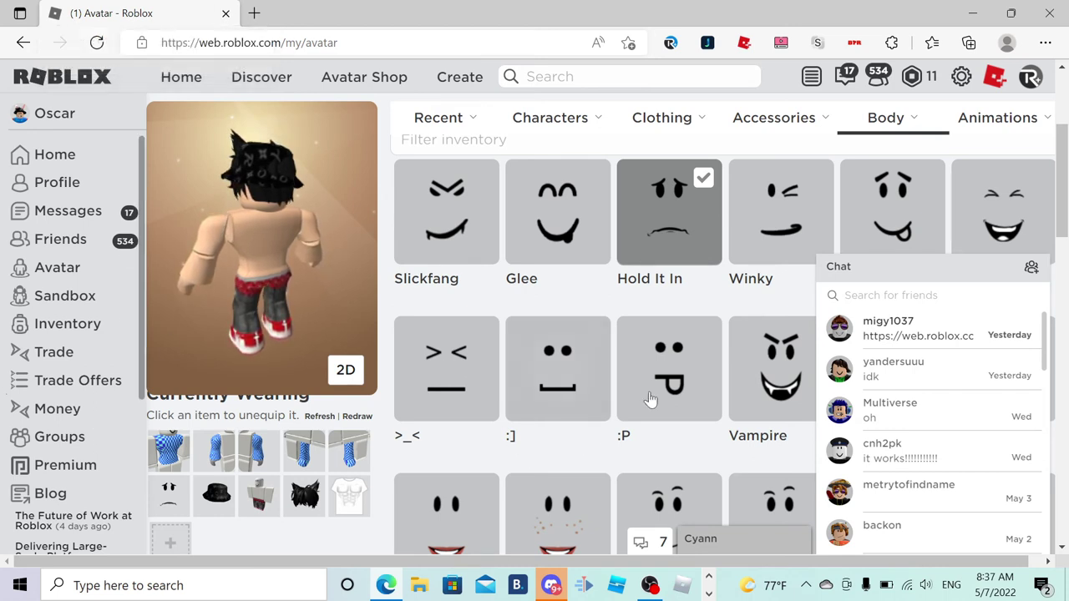
pyautogui.moveTo(300, 288); pyautogui.dragTo(374, 284)
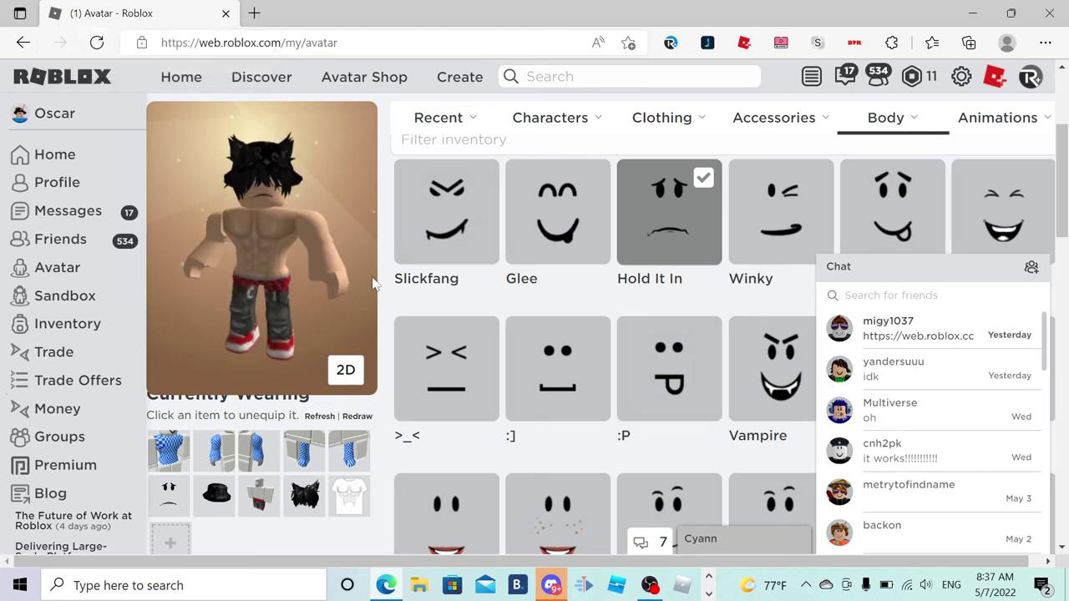
pyautogui.moveTo(295, 275); pyautogui.dragTo(250, 276)
pyautogui.moveTo(417, 250)
pyautogui.mouseDown()
pyautogui.moveTo(358, 303)
pyautogui.moveTo(345, 267)
pyautogui.moveTo(367, 273)
pyautogui.mouseUp()
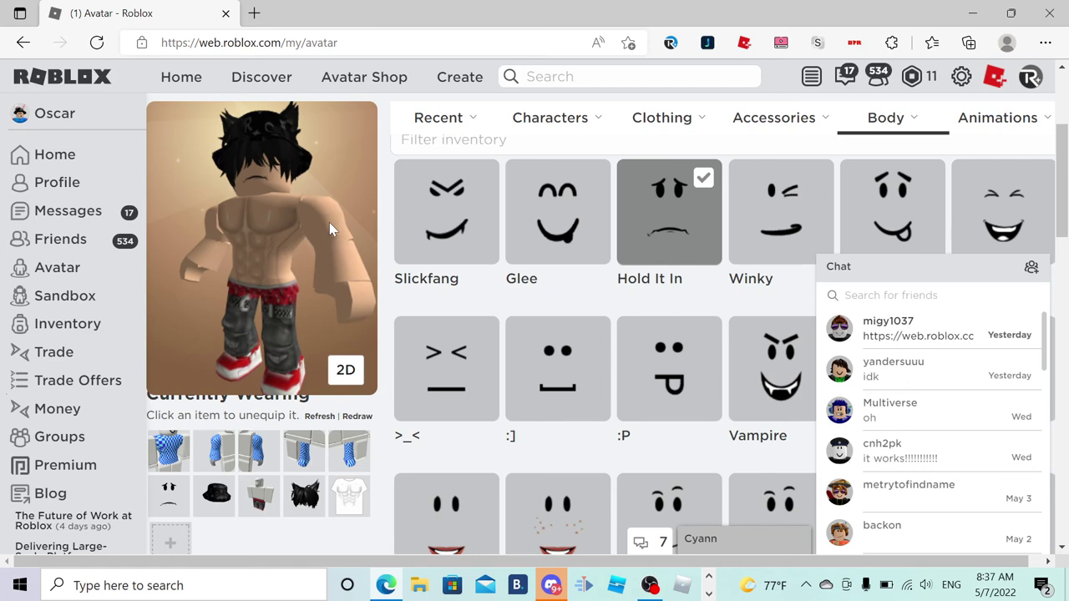
# Set the body type slider to 100% tall and bring OBS to the front
pyautogui.moveTo(329, 222)
pyautogui.mouseDown()
pyautogui.moveTo(254, 259)
pyautogui.moveTo(246, 246)
pyautogui.mouseUp()
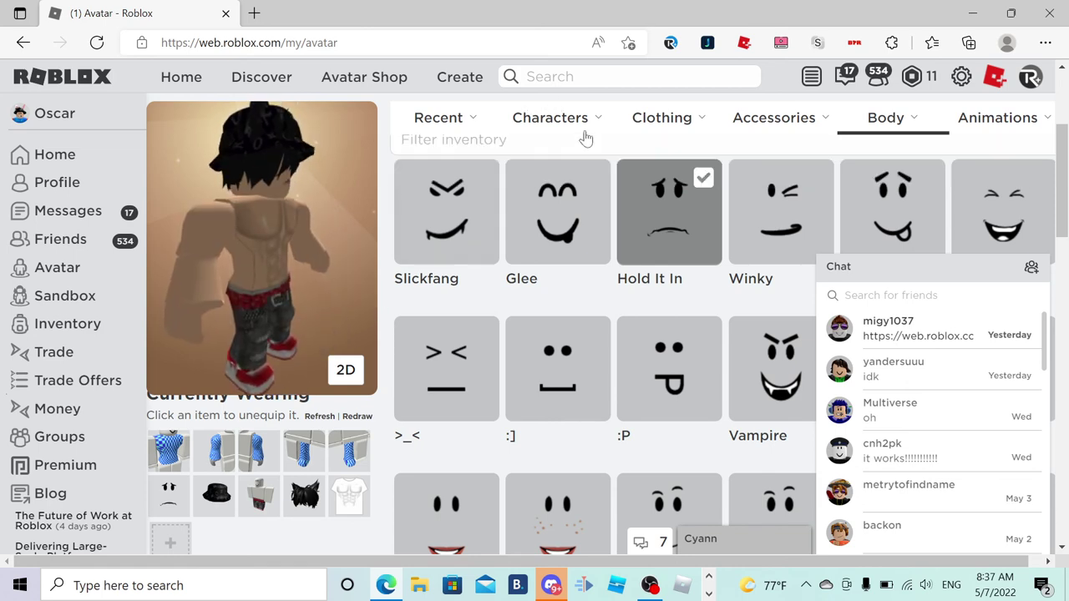
pyautogui.scroll(-3, 584, 334)
pyautogui.scroll(-2, 501, 376)
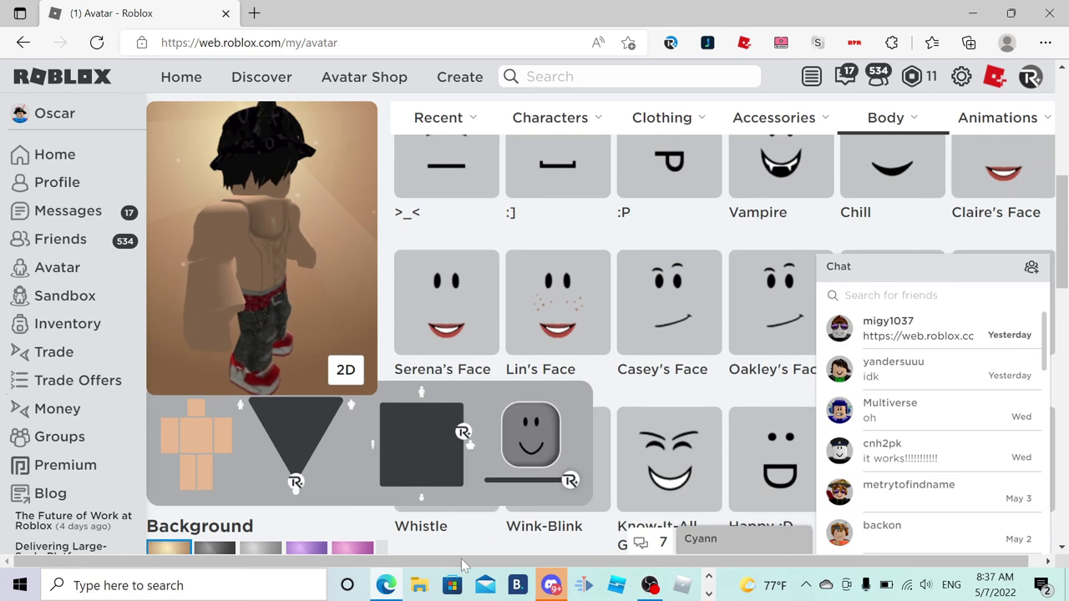
pyautogui.scroll(-3, 483, 478)
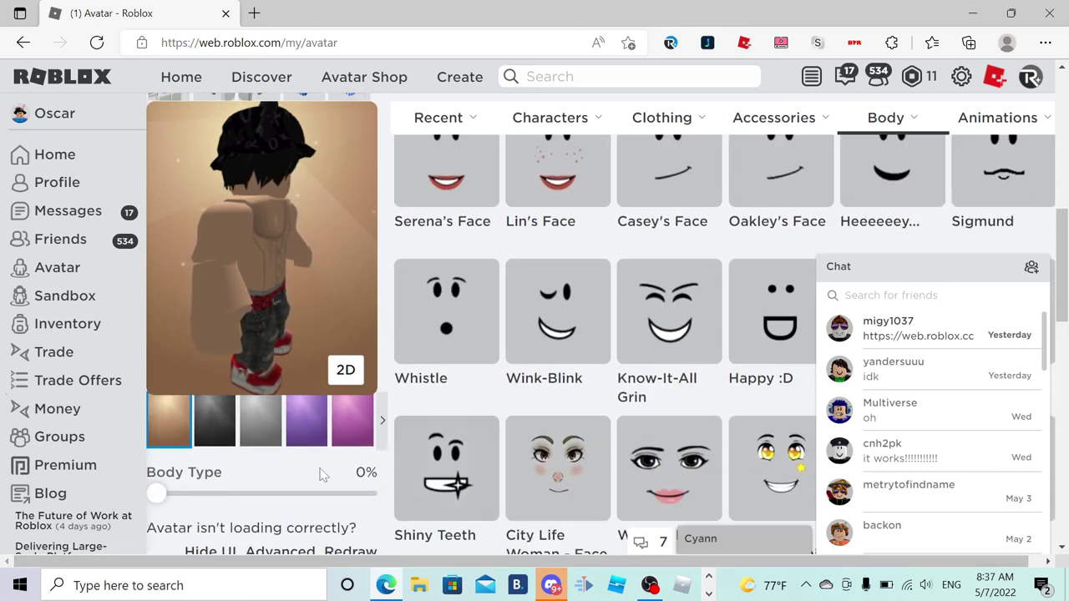
pyautogui.click(533, 490)
pyautogui.scroll(3, 501, 375)
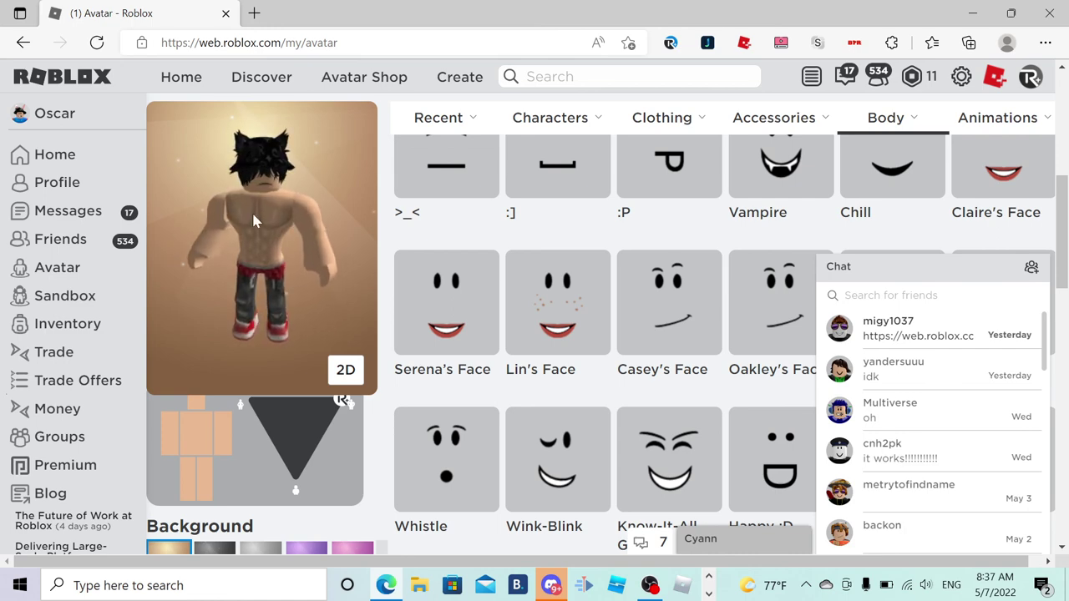
pyautogui.scroll(-4, 255, 219)
pyautogui.scroll(-2, 255, 219)
pyautogui.scroll(3, 362, 501)
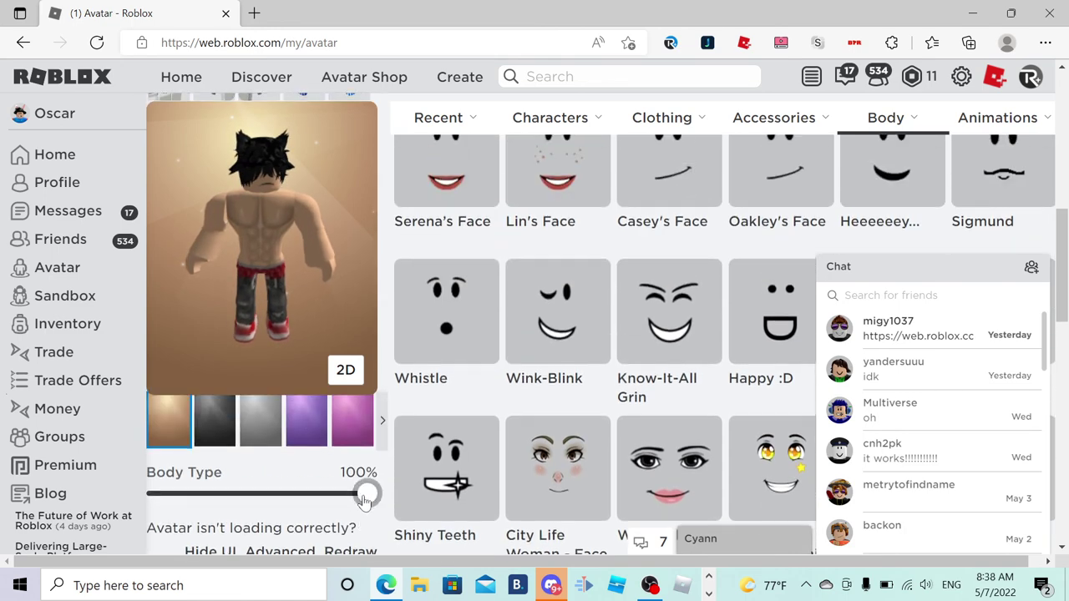
pyautogui.scroll(4, 501, 335)
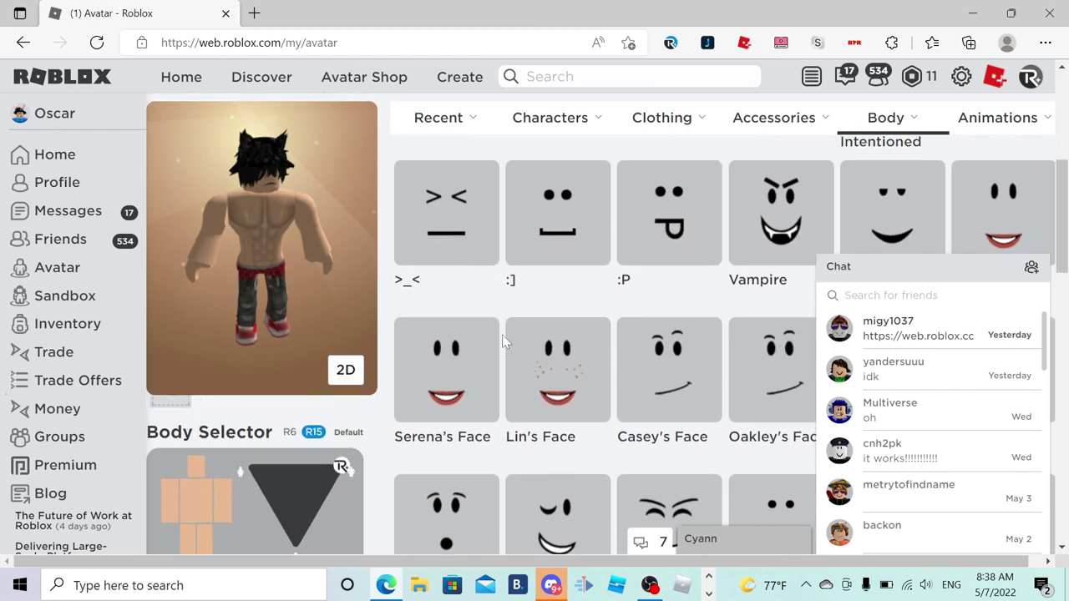
pyautogui.scroll(4, 502, 335)
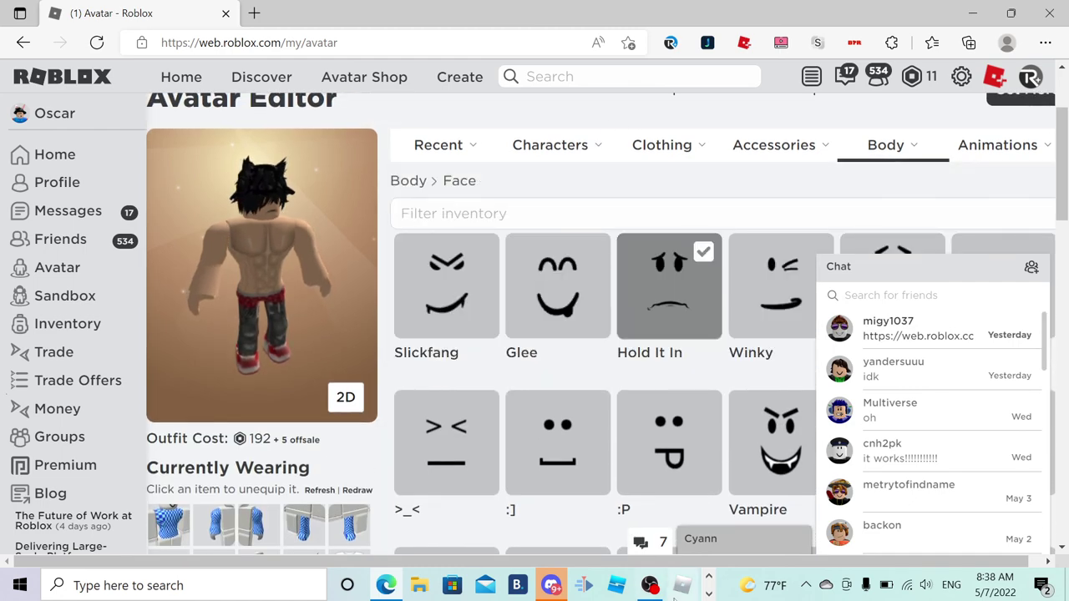
pyautogui.moveTo(649, 586)
pyautogui.click(666, 534)
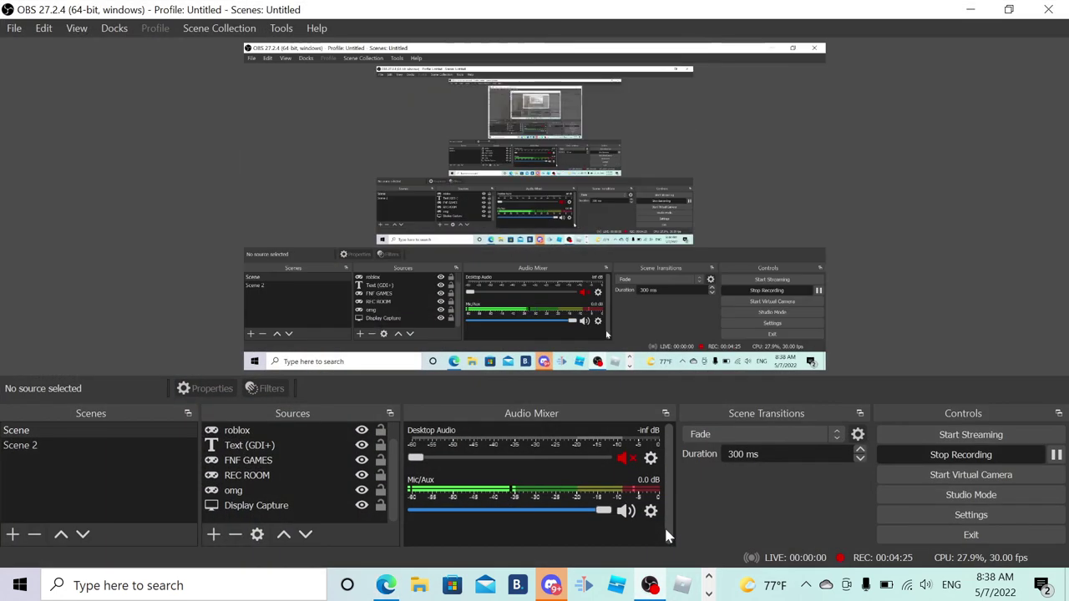